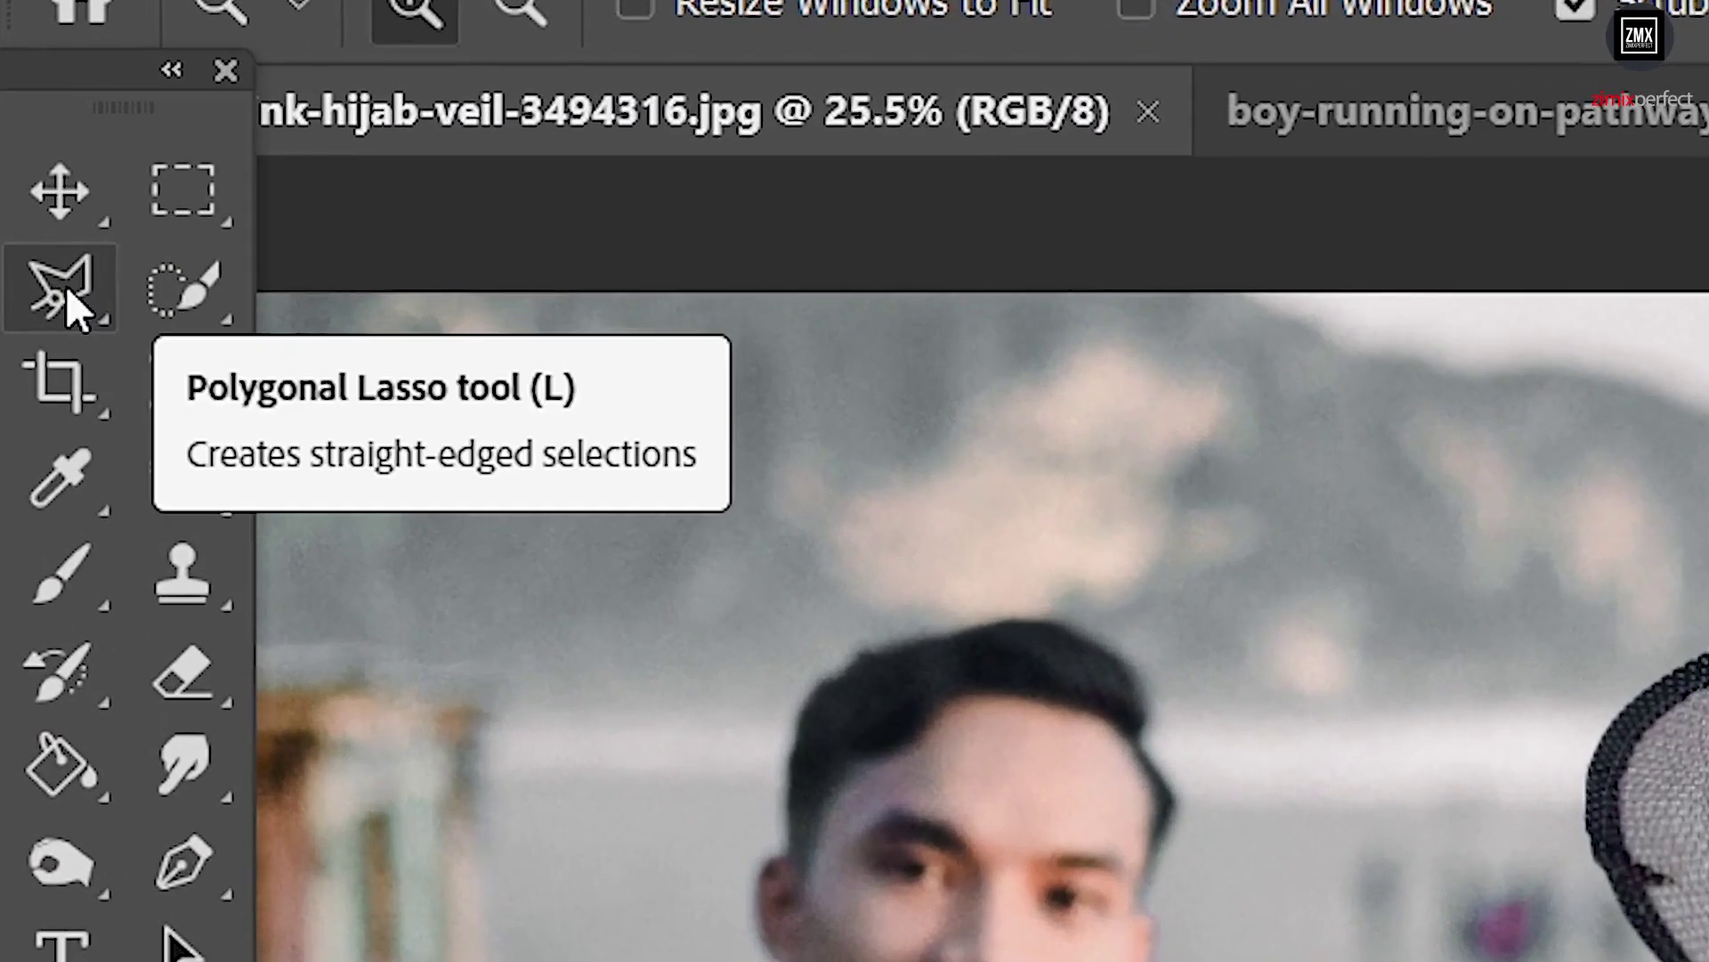
# Step: Choose the Polygonal Lasso tool and zoom in on the man's face
pyautogui.click(47, 223)
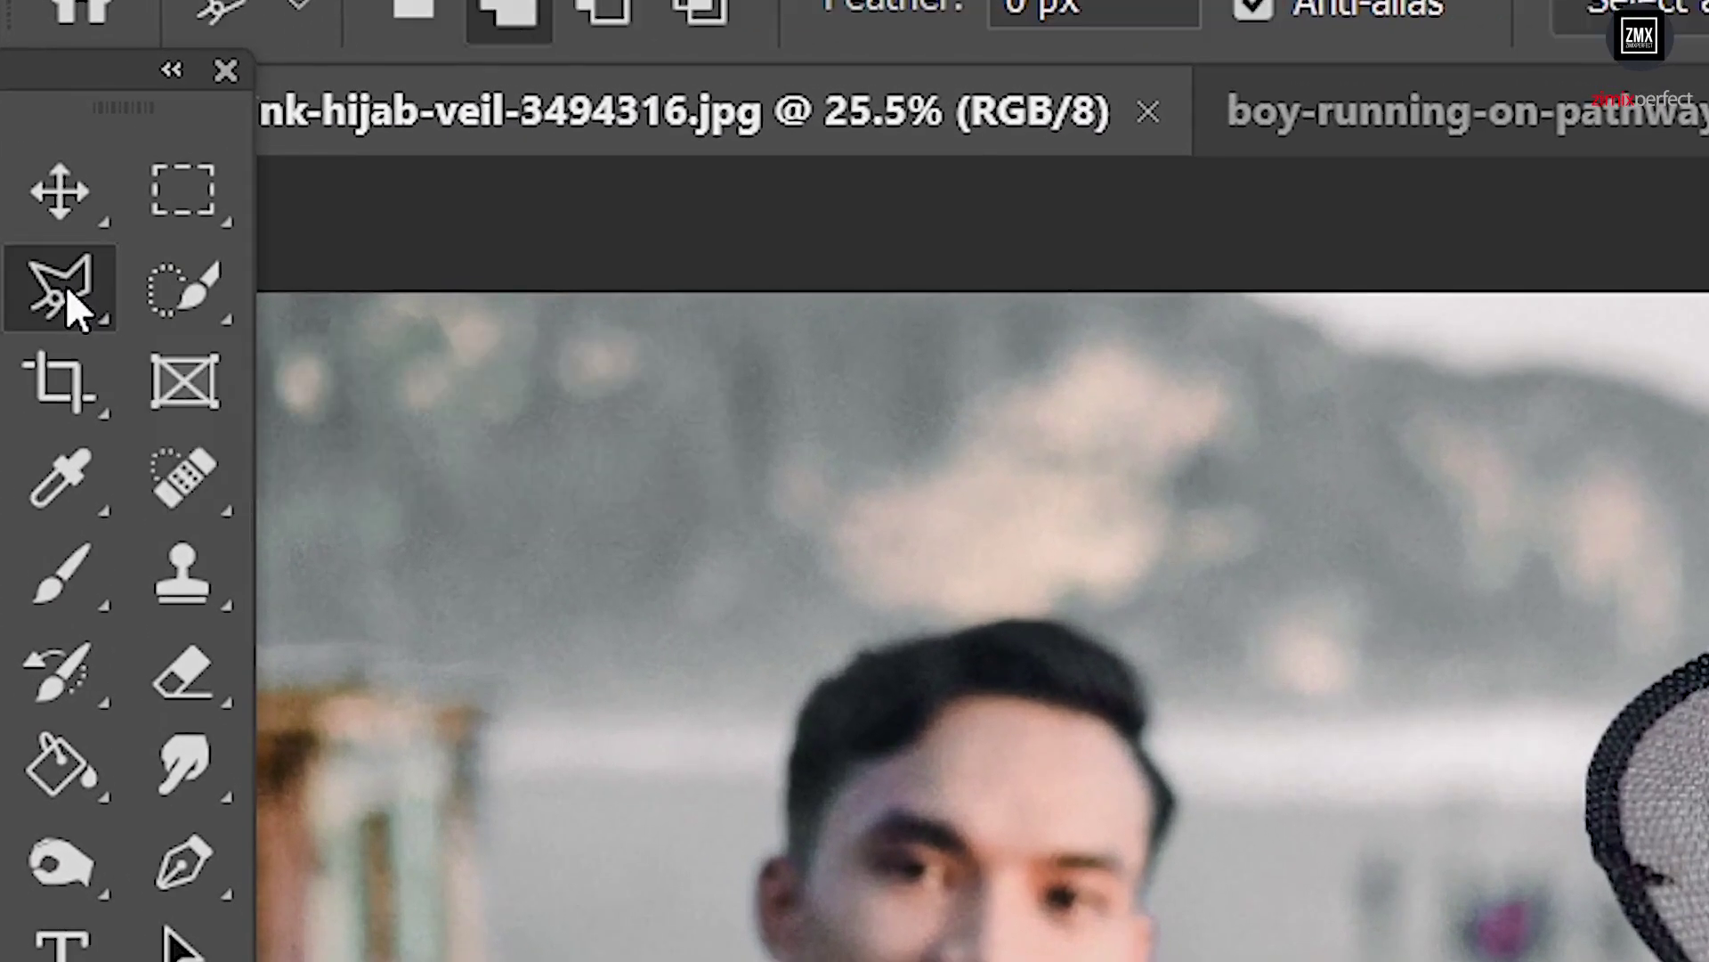
pyautogui.rightClick(67, 291)
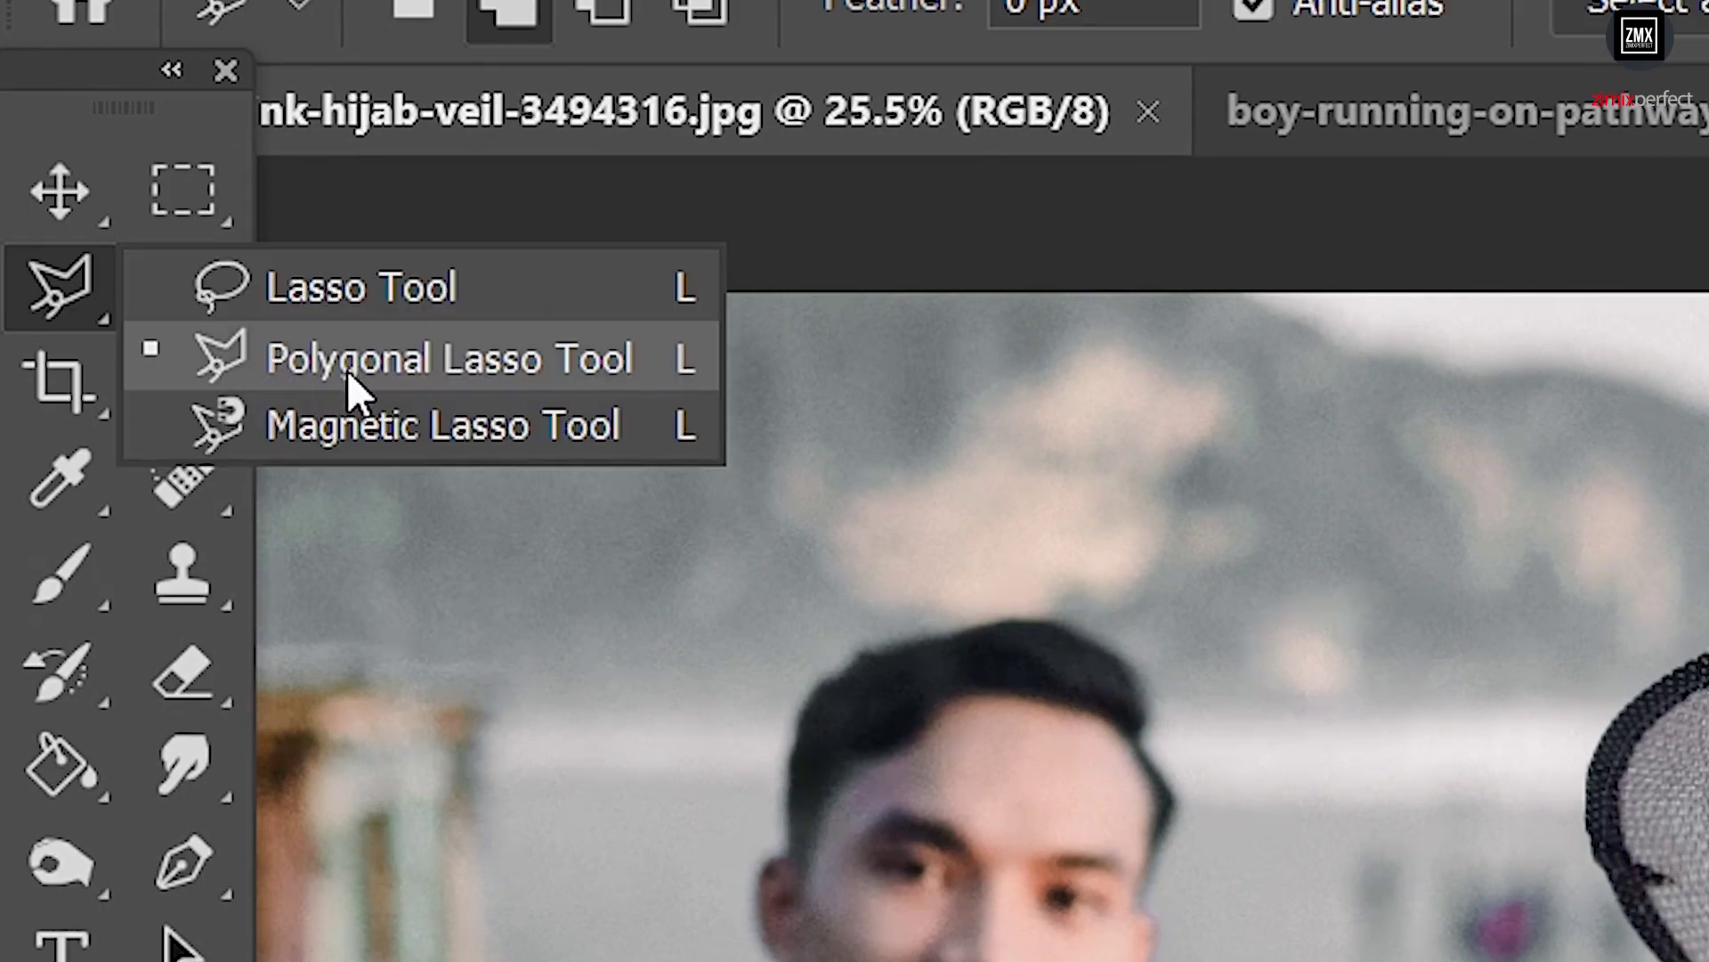
pyautogui.click(395, 370)
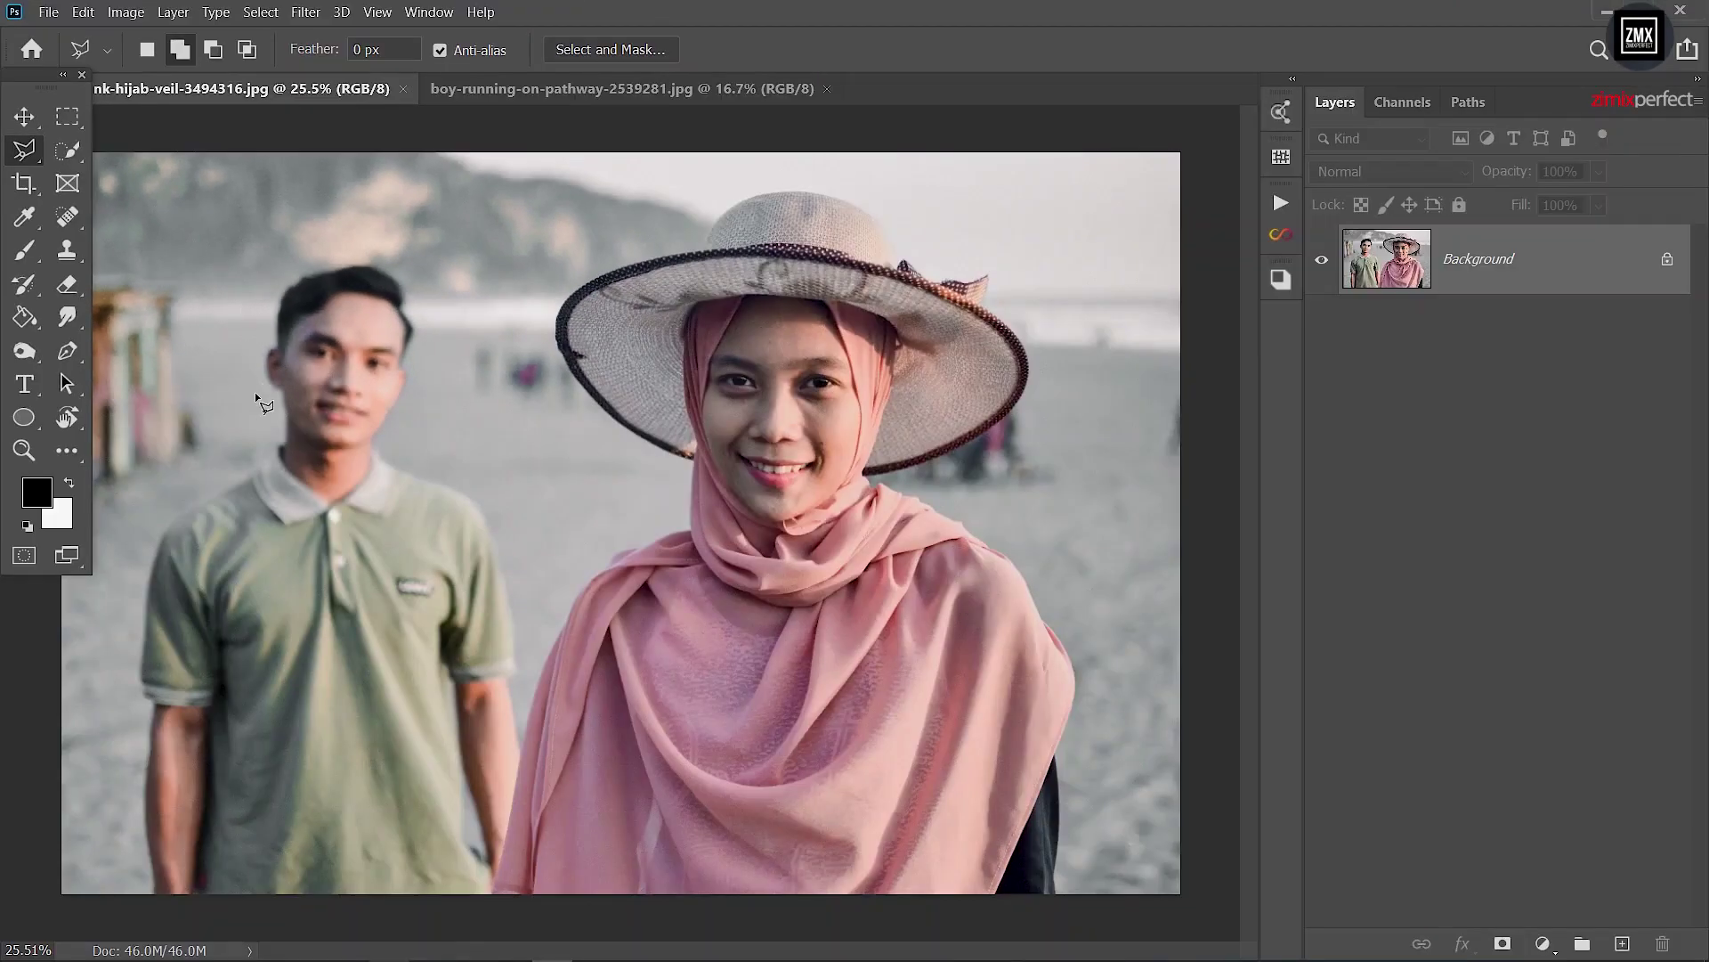
pyautogui.press('z')
pyautogui.moveTo(258, 396)
pyautogui.mouseDown()
pyautogui.moveTo(555, 386)
pyautogui.moveTo(642, 362)
pyautogui.mouseUp()
pyautogui.press('l')
# Step: Start the outline beside the man and trace down his arm and lower body
pyautogui.click(543, 359)
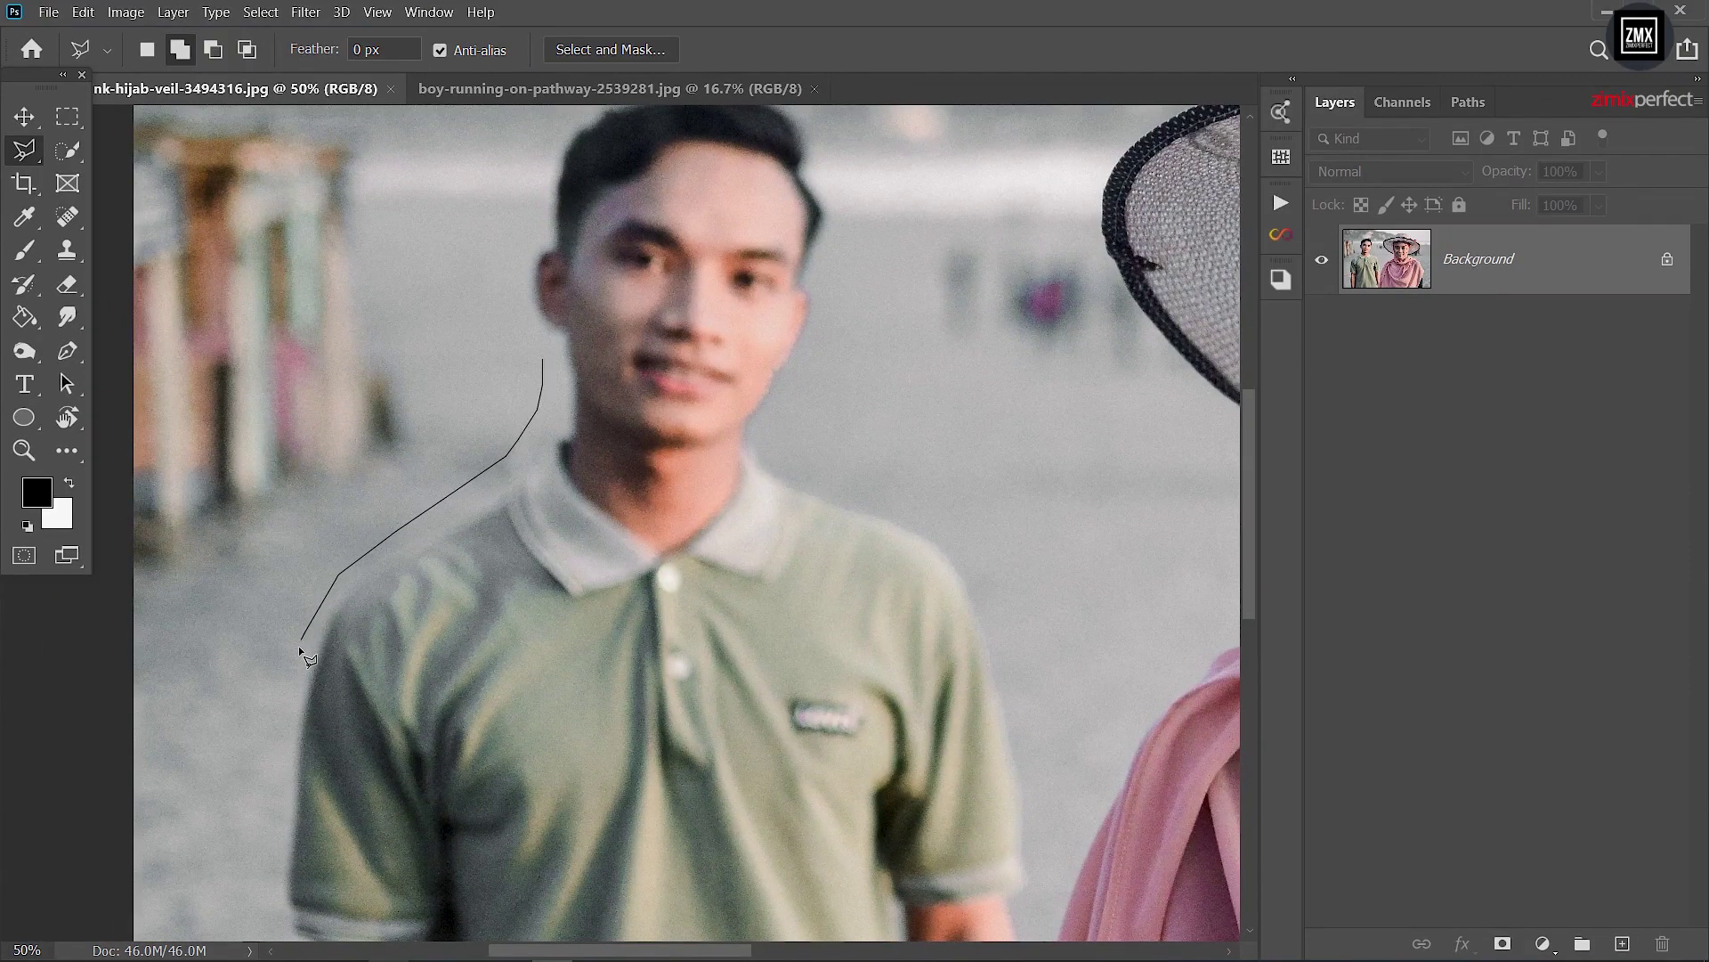
pyautogui.scroll(-3, 298, 455)
pyautogui.scroll(-3, 283, 552)
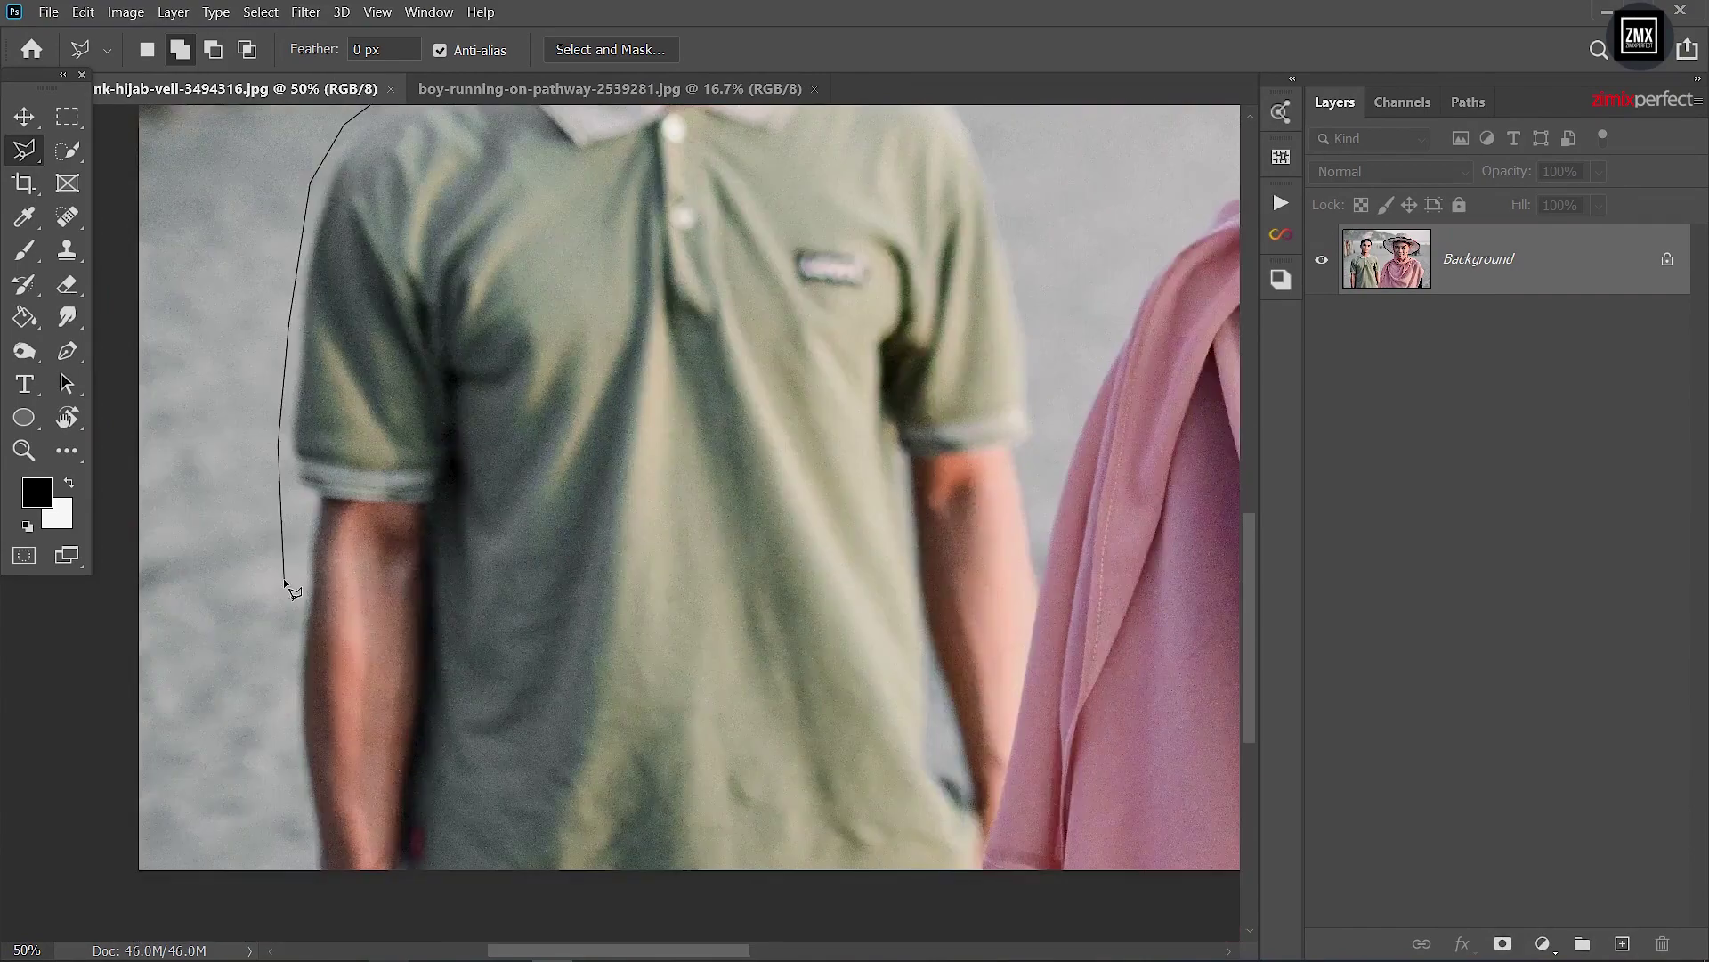
pyautogui.click(287, 769)
pyautogui.click(304, 882)
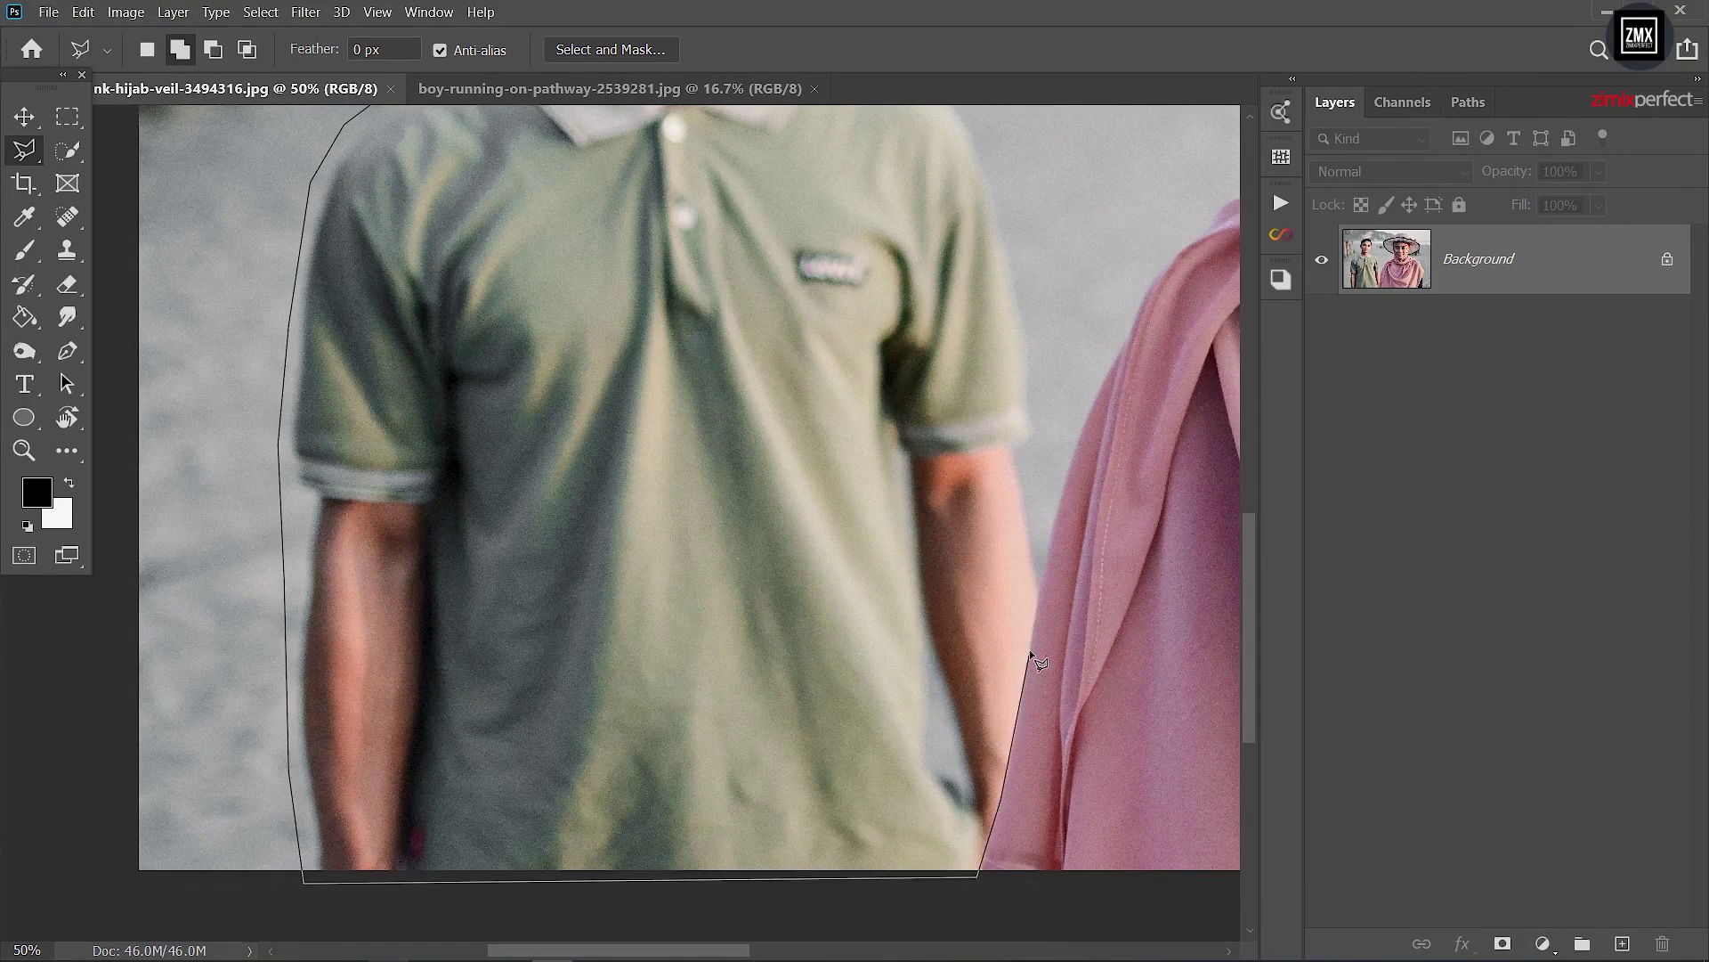
pyautogui.scroll(3, 1029, 649)
pyautogui.scroll(2, 1000, 591)
# Step: Trace around his shoulder and head, close the selection, and fit the photo on screen
pyautogui.click(837, 436)
pyautogui.scroll(2, 837, 435)
pyautogui.scroll(2, 767, 418)
pyautogui.click(570, 381)
pyautogui.click(472, 418)
pyautogui.click(420, 587)
pyautogui.click(443, 657)
pyautogui.press('z')
pyautogui.hotkey('ctrl', '0')
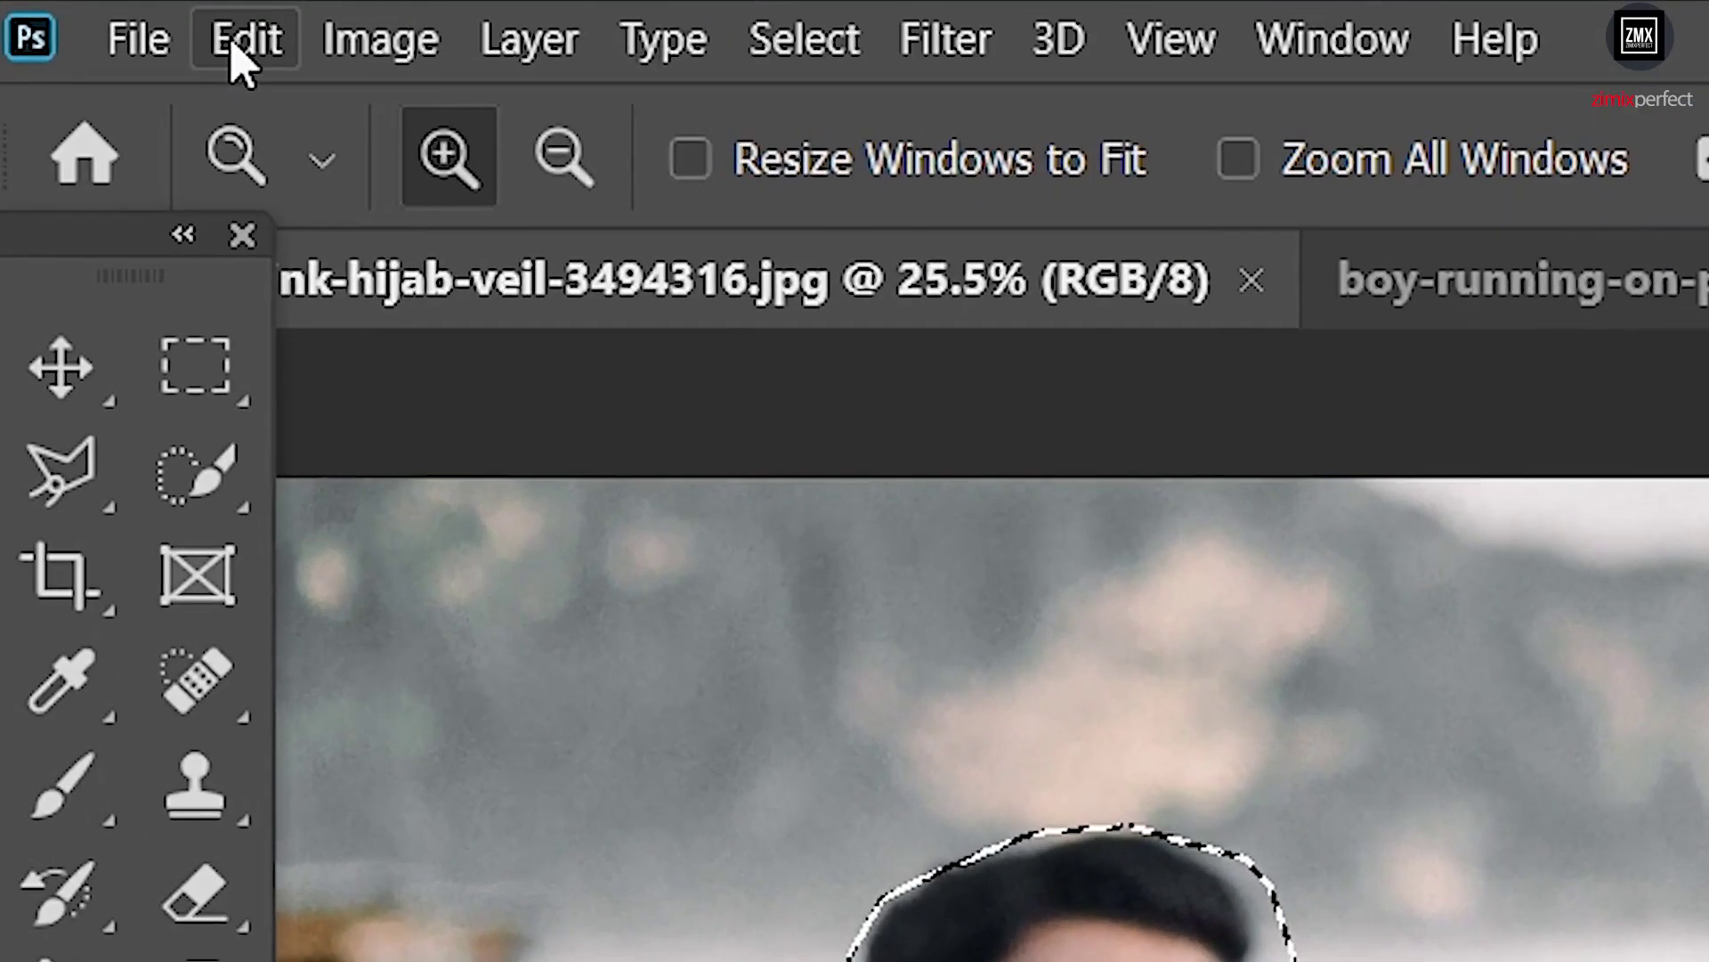
# Step: Run Content-Aware Fill on the selected man with output set to New Layer
pyautogui.click(82, 12)
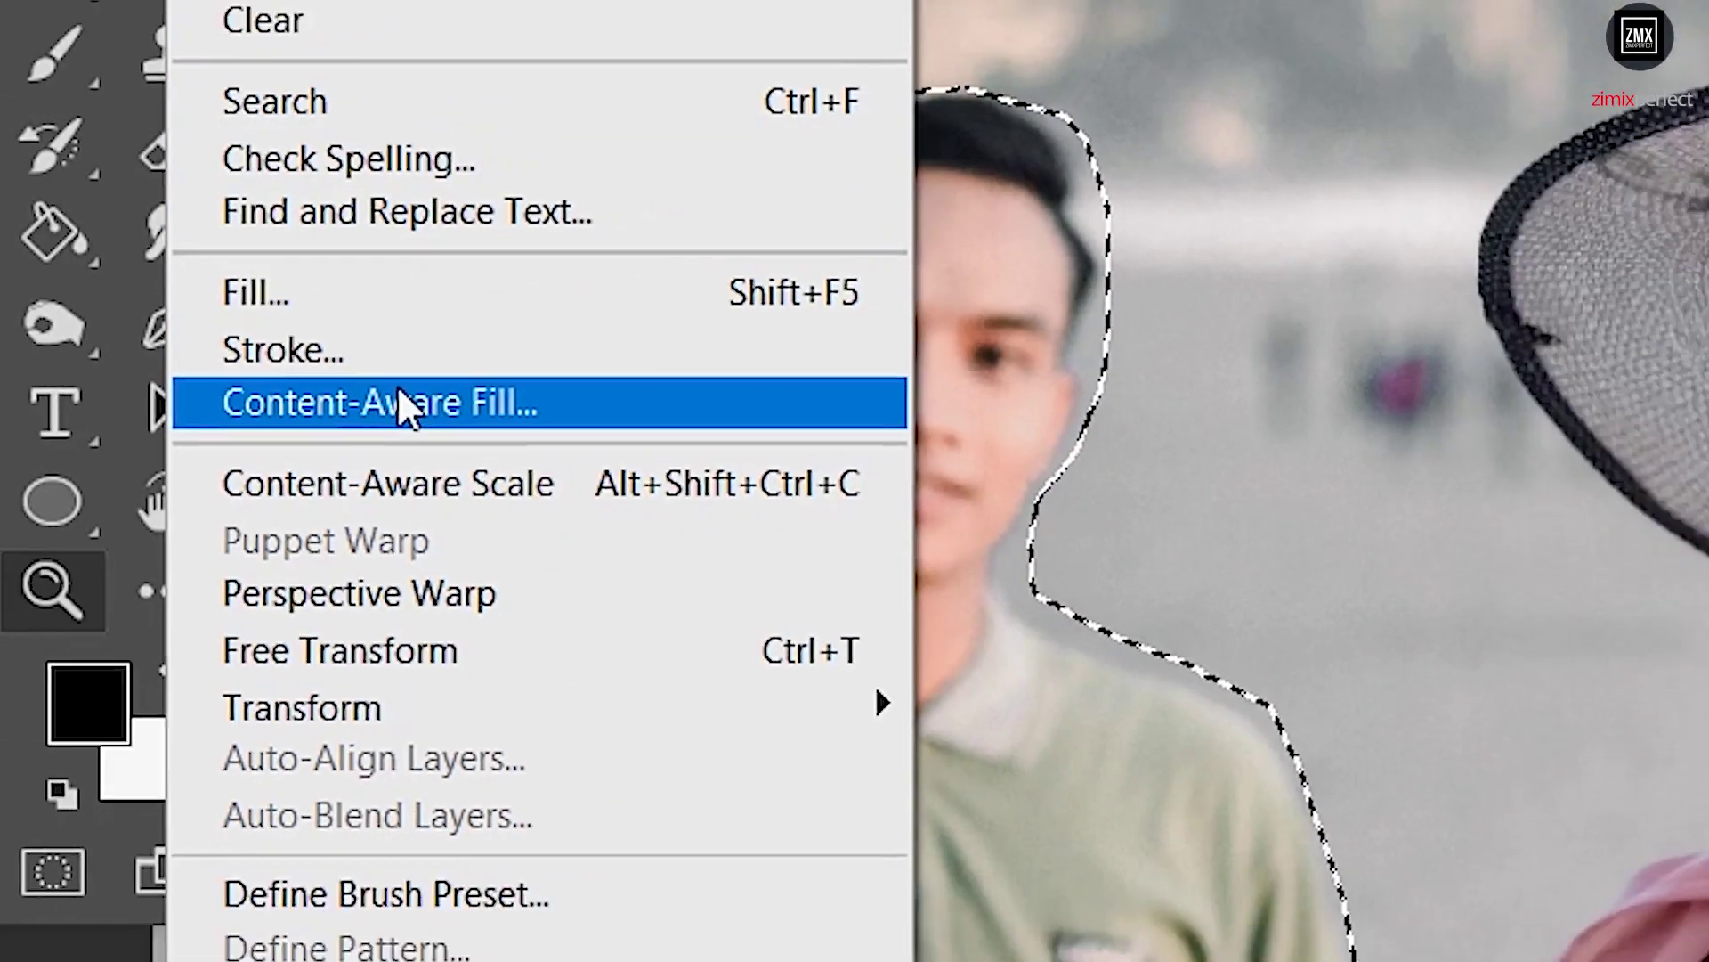
pyautogui.click(472, 414)
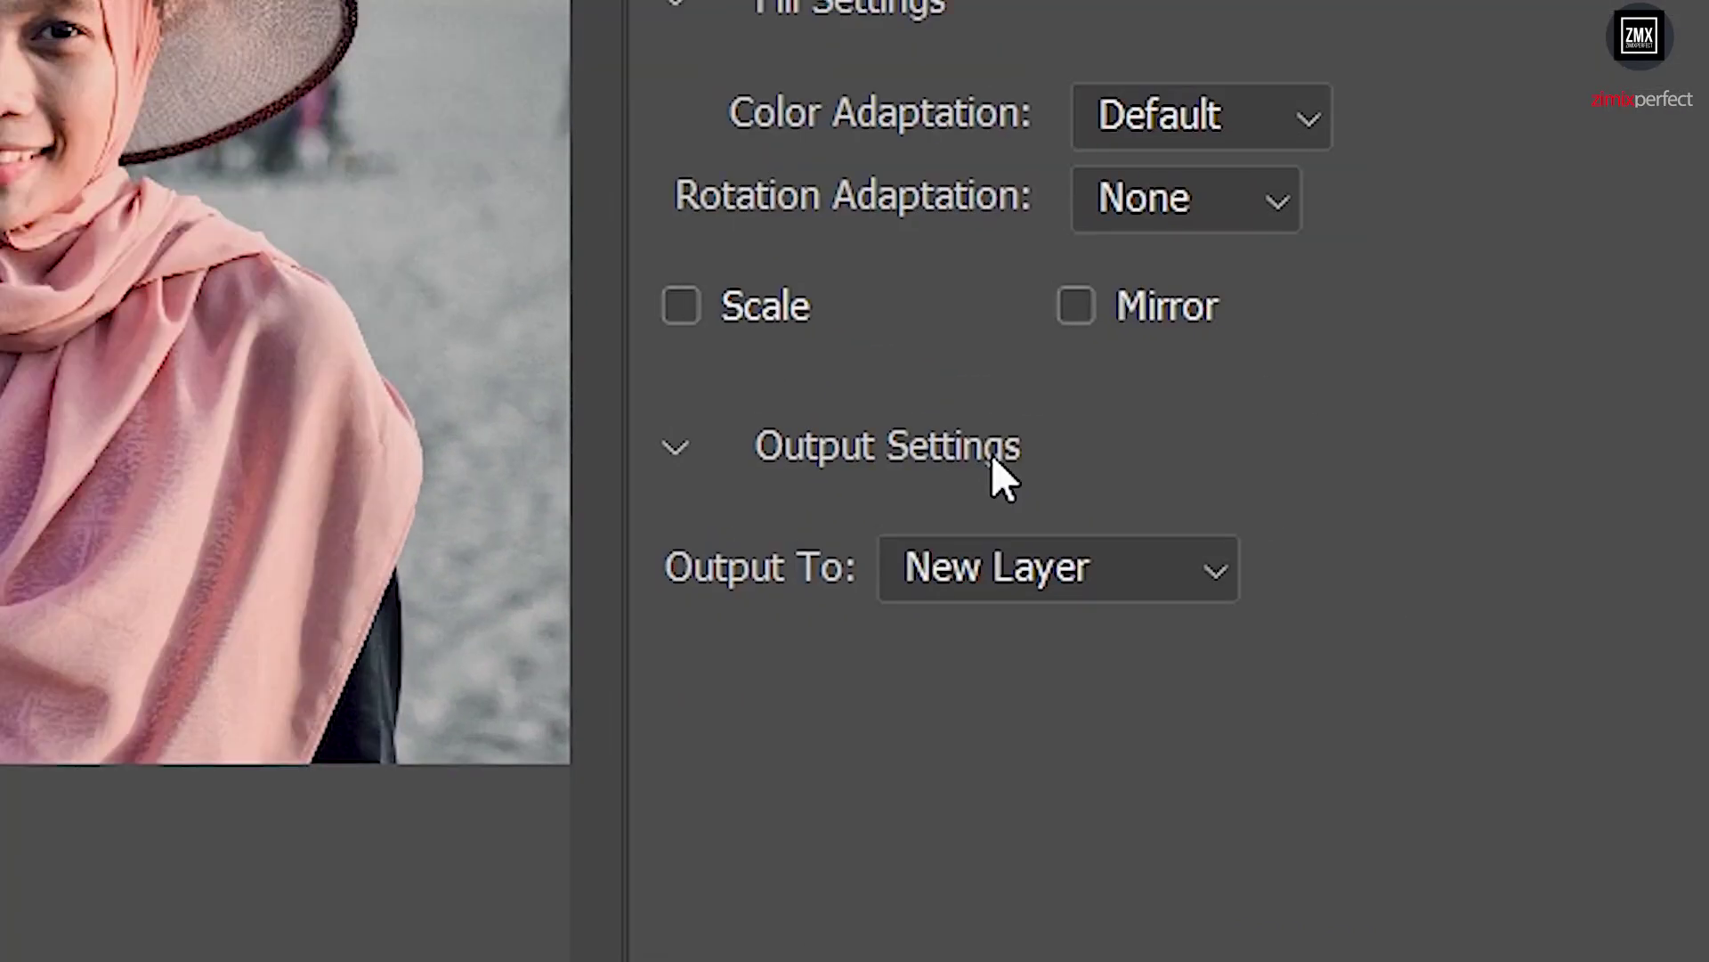
pyautogui.click(1405, 612)
pyautogui.click(1389, 657)
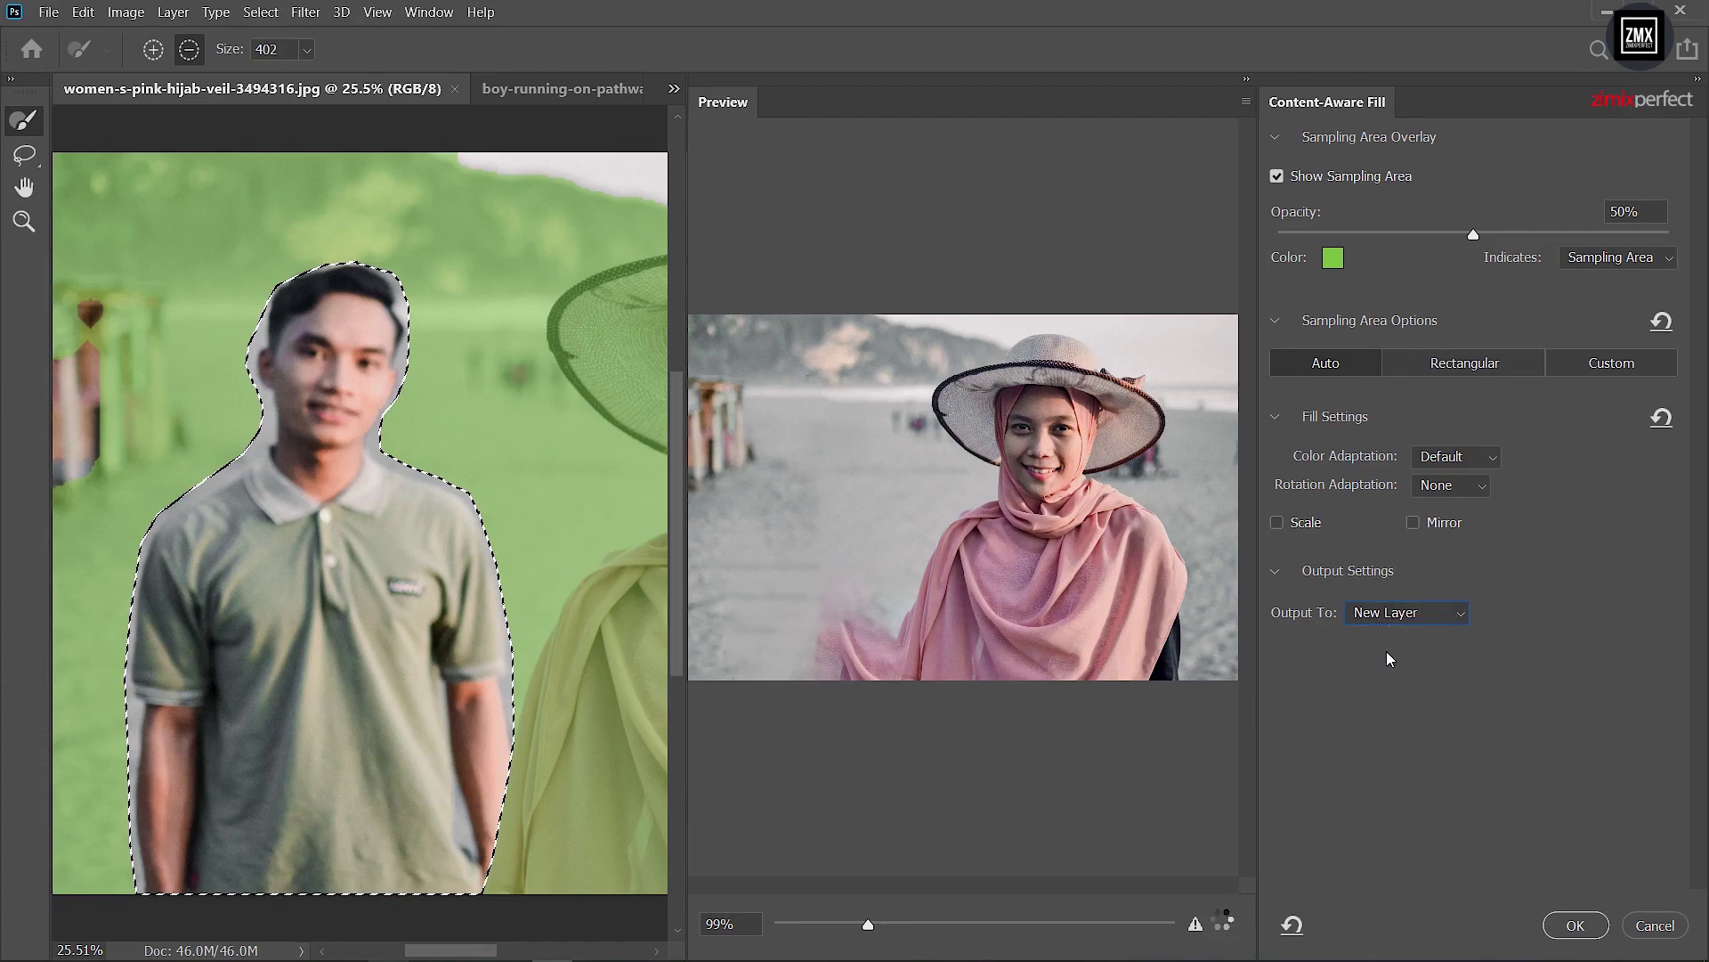
pyautogui.click(1575, 926)
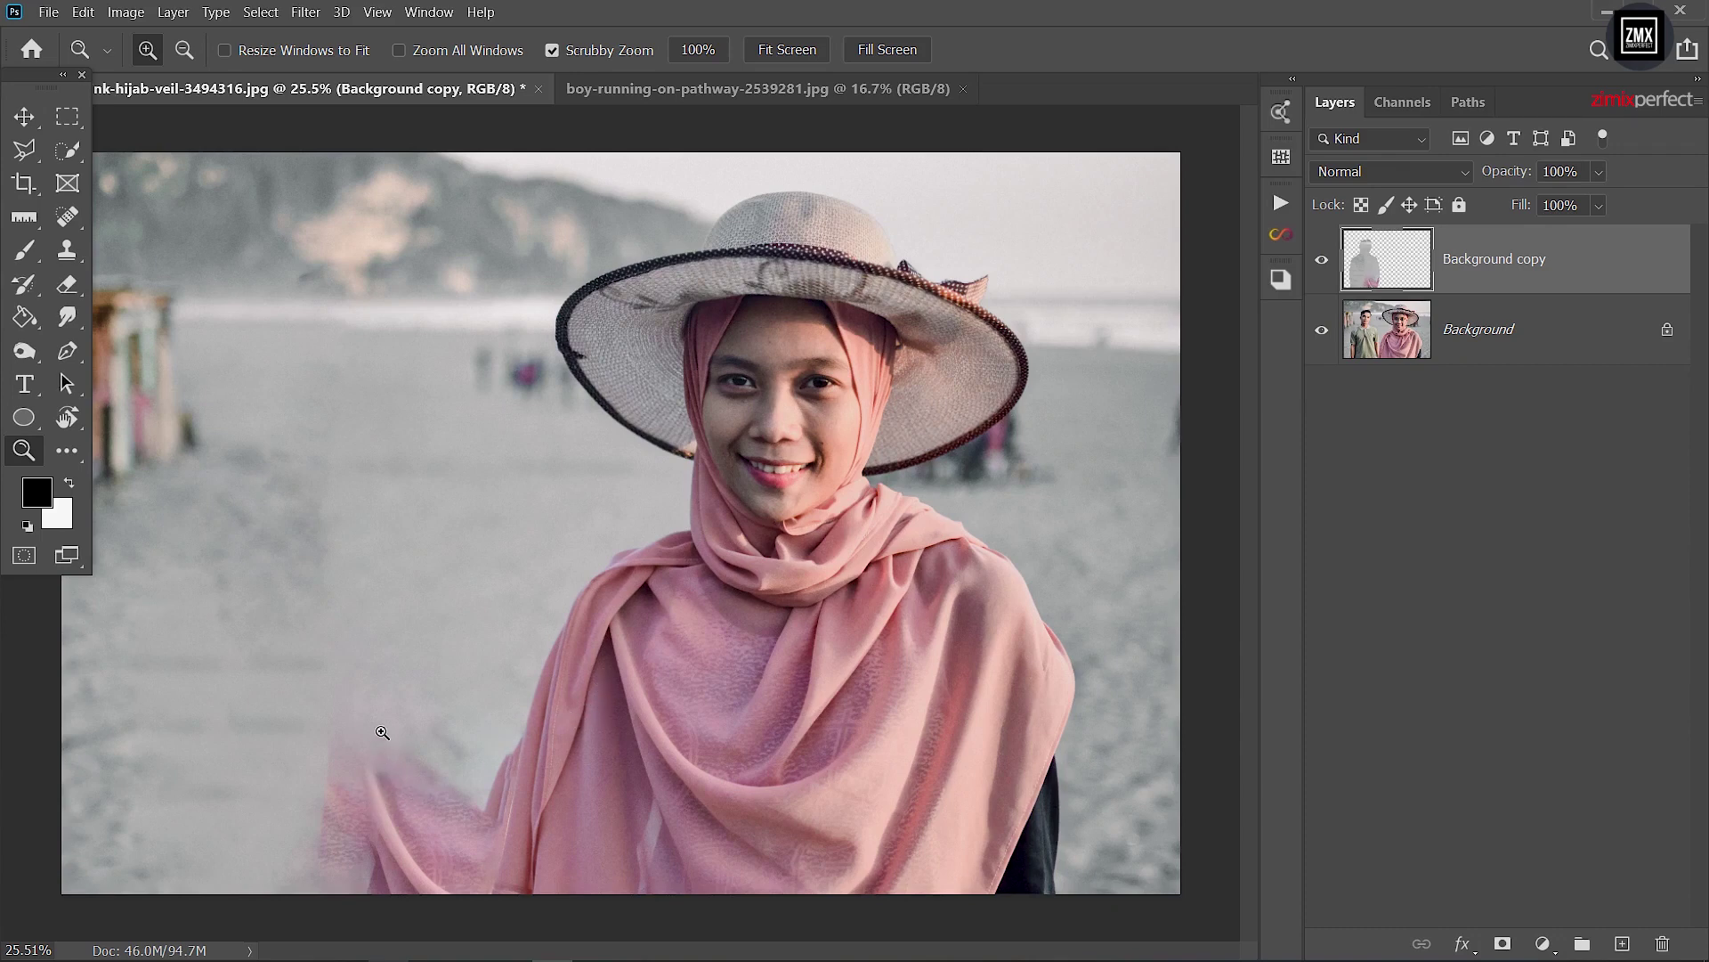
# Step: Zoom to 66.7% on the pink smear beside the scarf and pan it into view
pyautogui.click(440, 771)
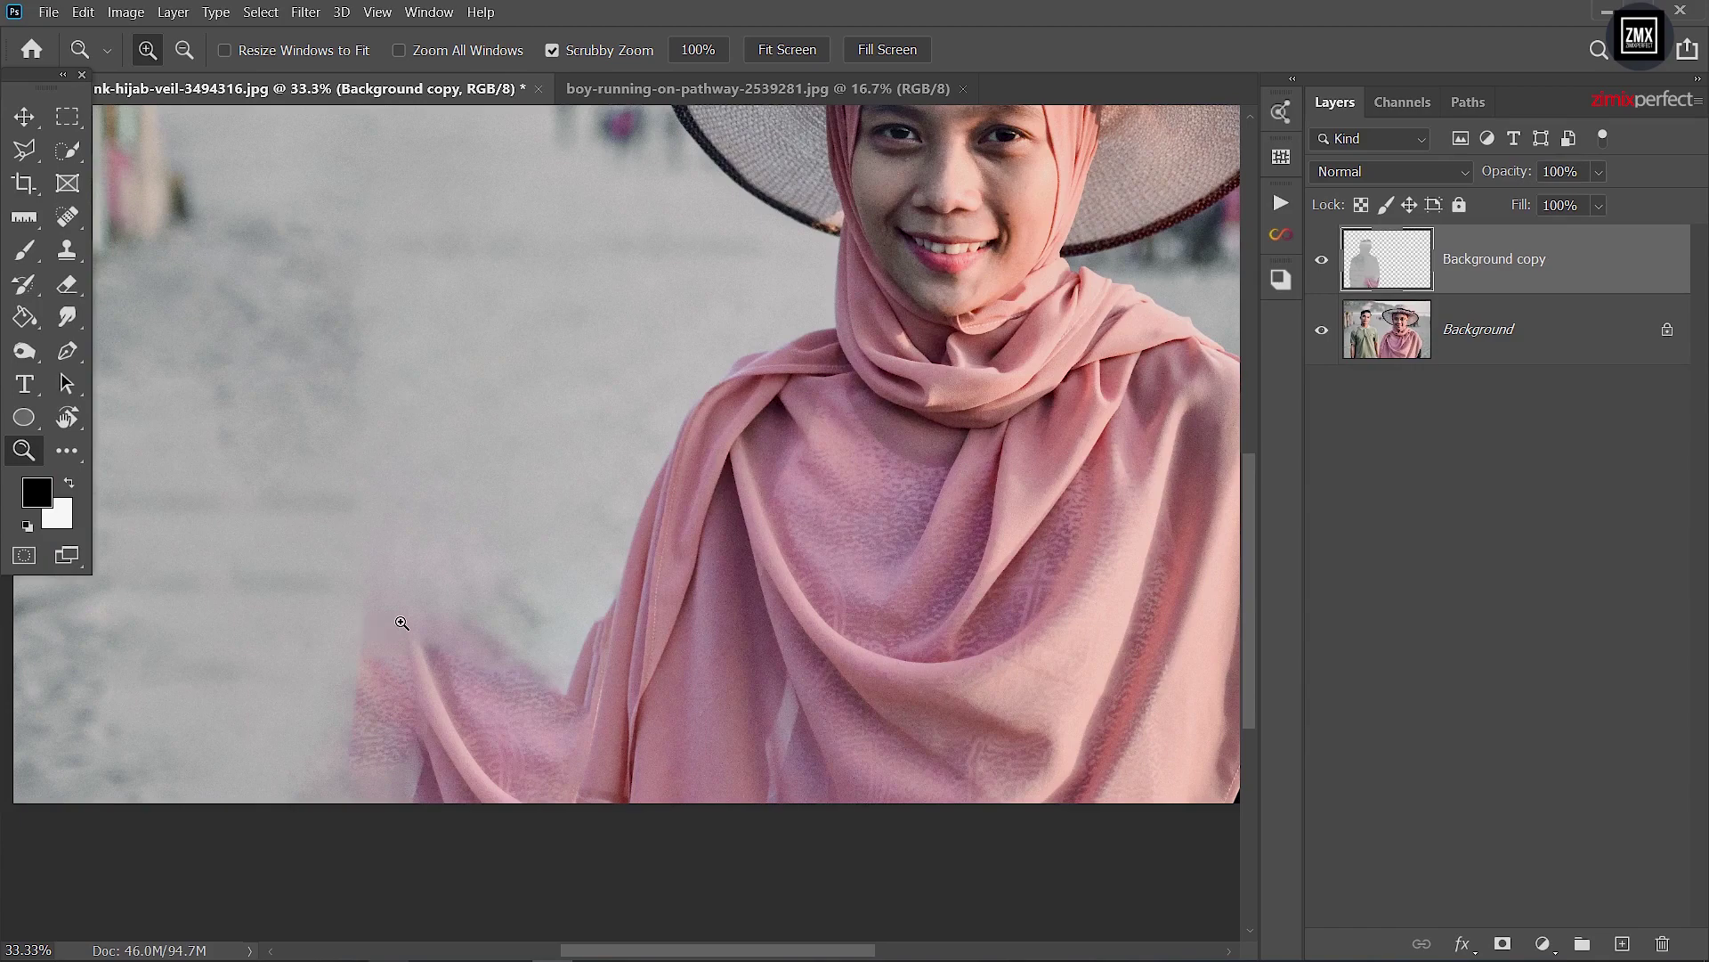
pyautogui.click(401, 622)
pyautogui.moveTo(451, 623)
pyautogui.mouseDown()
pyautogui.moveTo(569, 626)
pyautogui.moveTo(572, 552)
pyautogui.mouseUp()
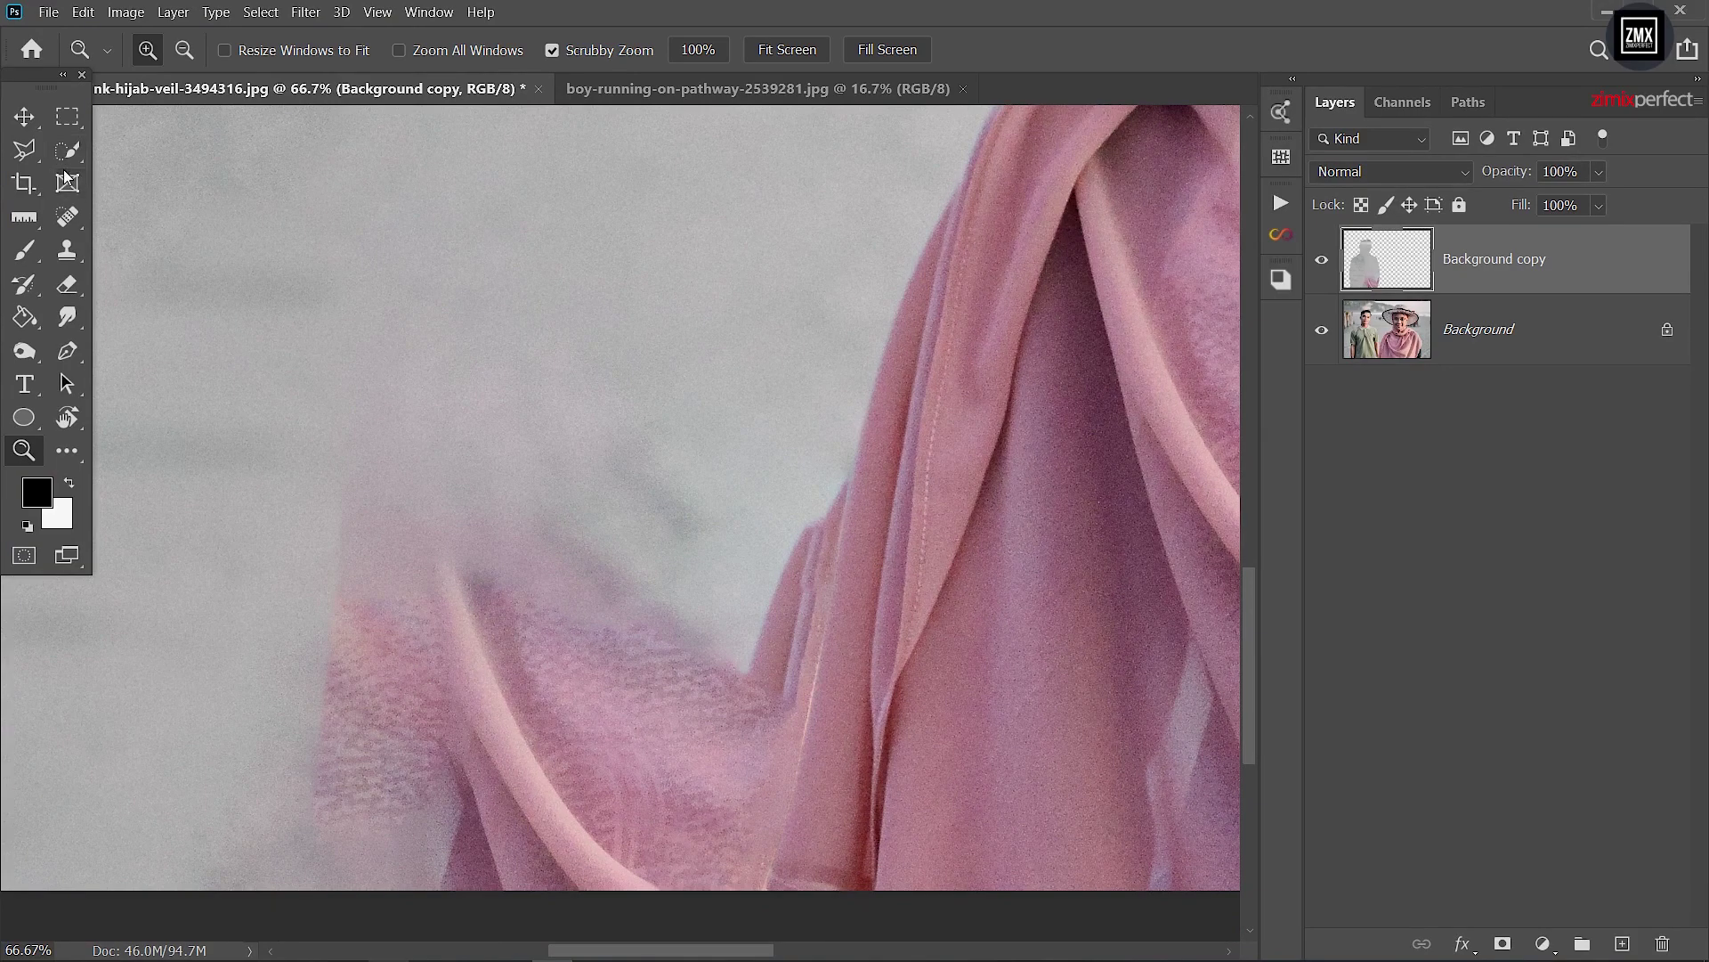
pyautogui.click(27, 151)
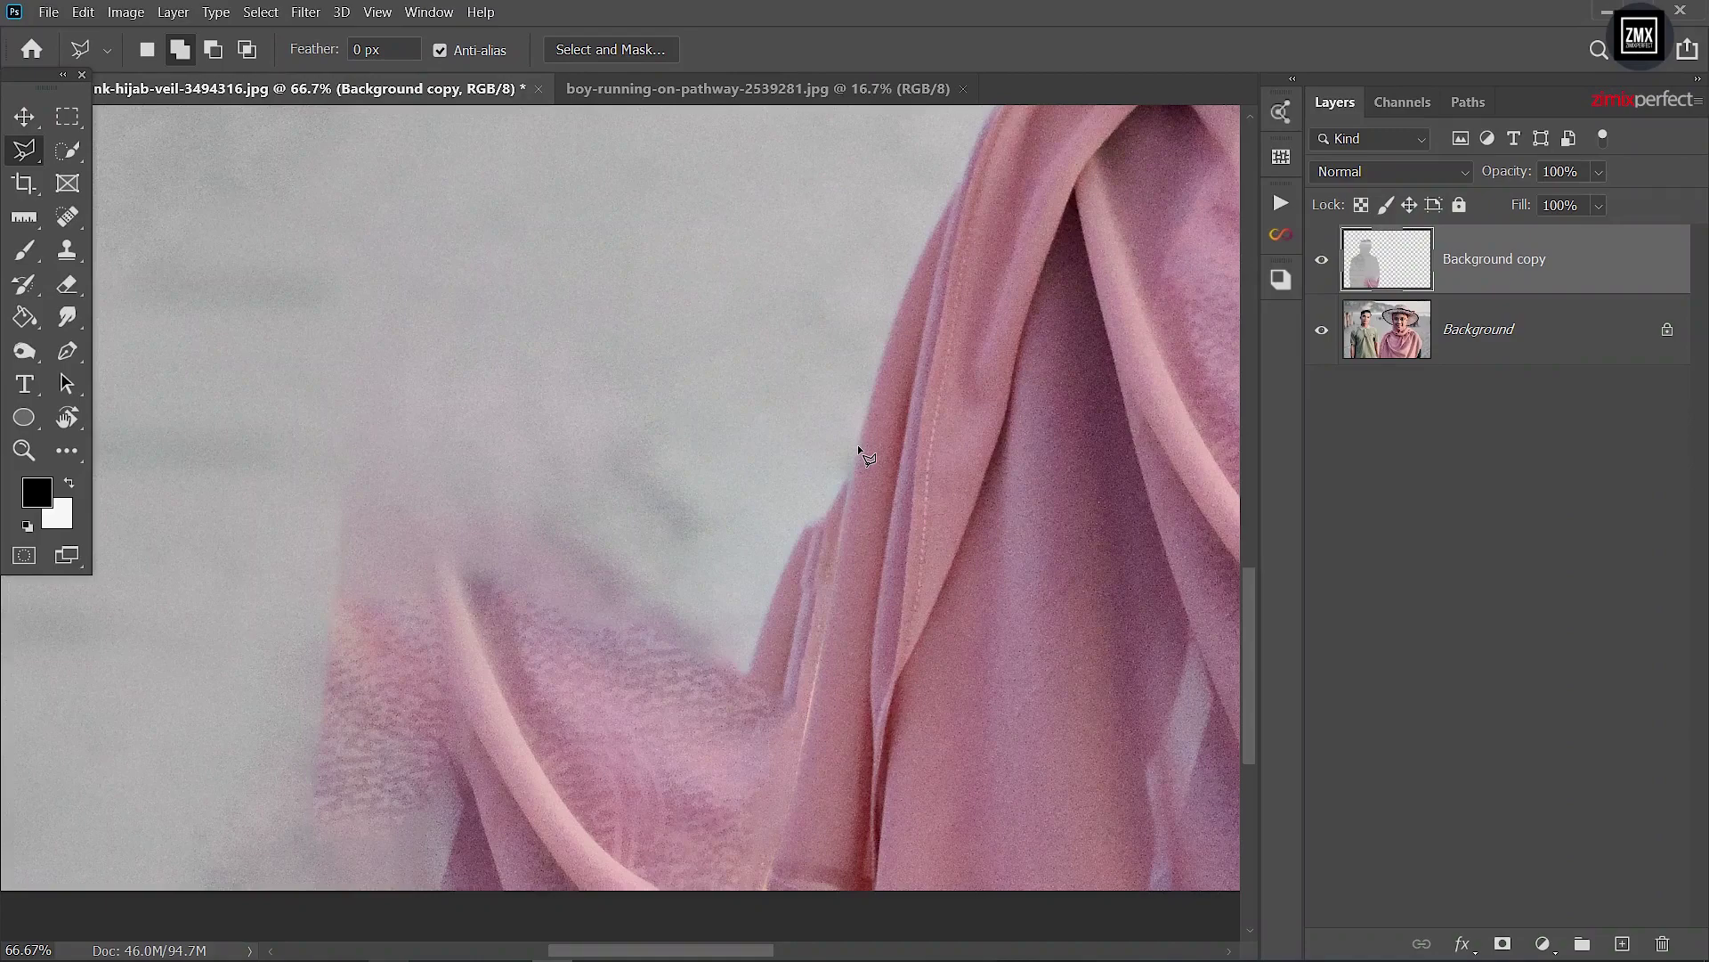
# Step: Draw a polygonal selection around the pink smear beside the scarf
pyautogui.click(857, 445)
pyautogui.click(789, 810)
pyautogui.click(756, 918)
pyautogui.click(310, 922)
pyautogui.click(132, 367)
pyautogui.click(327, 226)
pyautogui.click(600, 176)
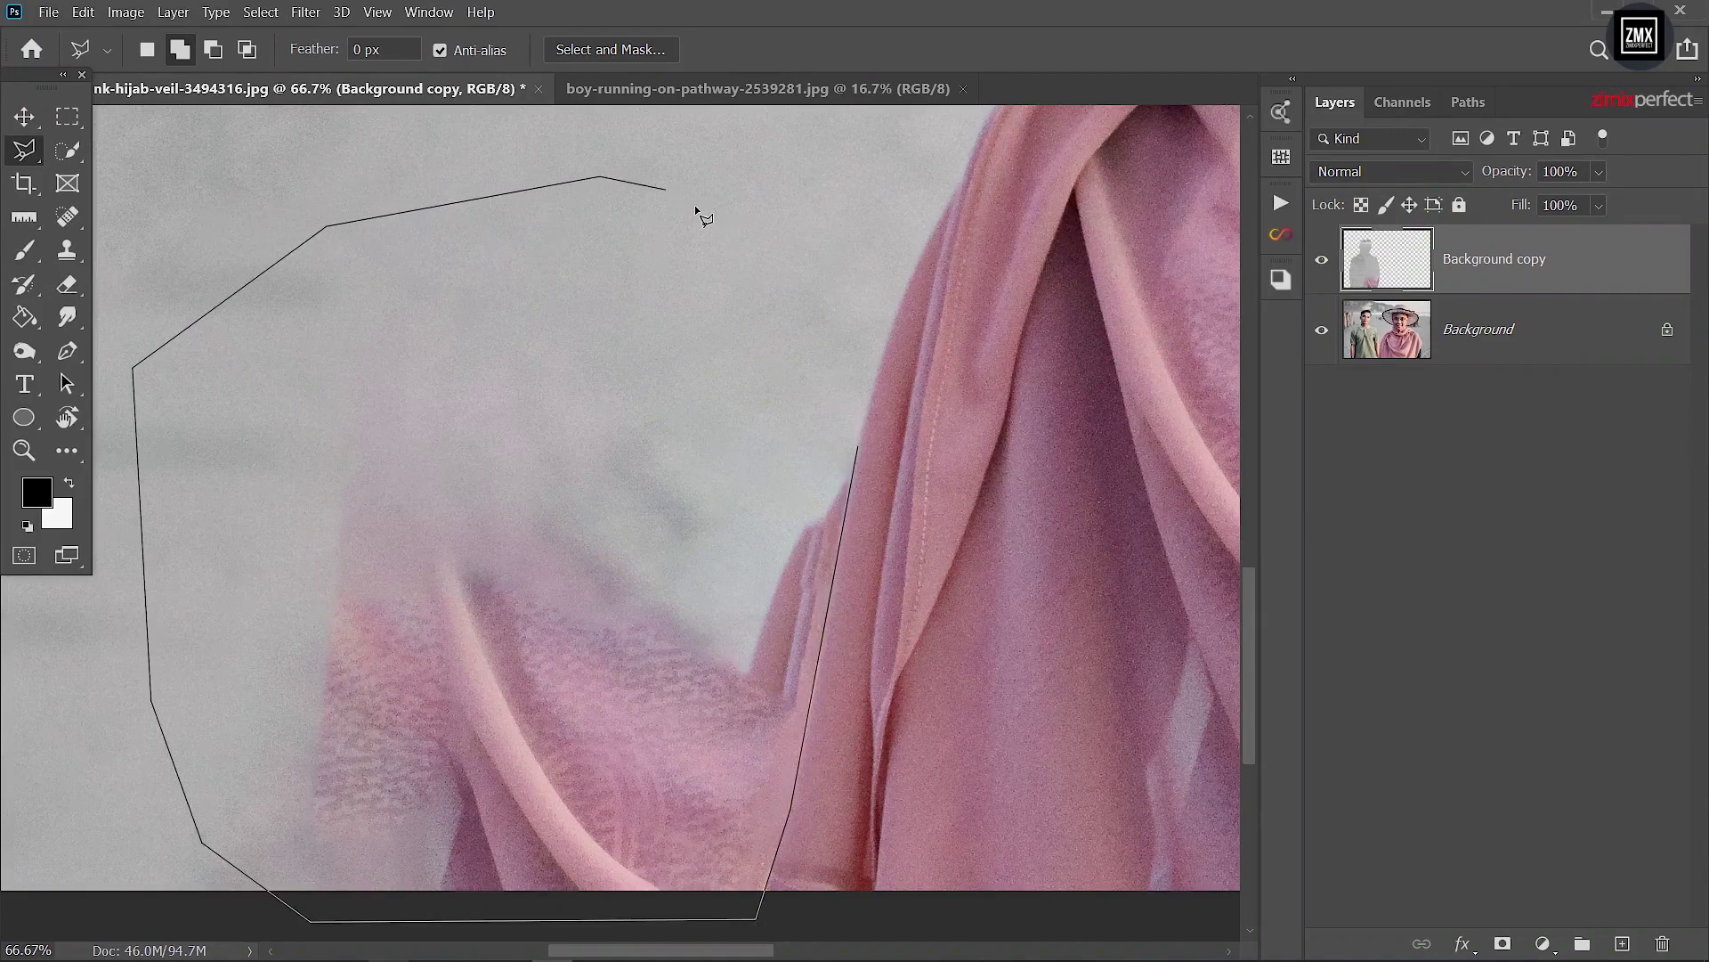
pyautogui.doubleClick(799, 274)
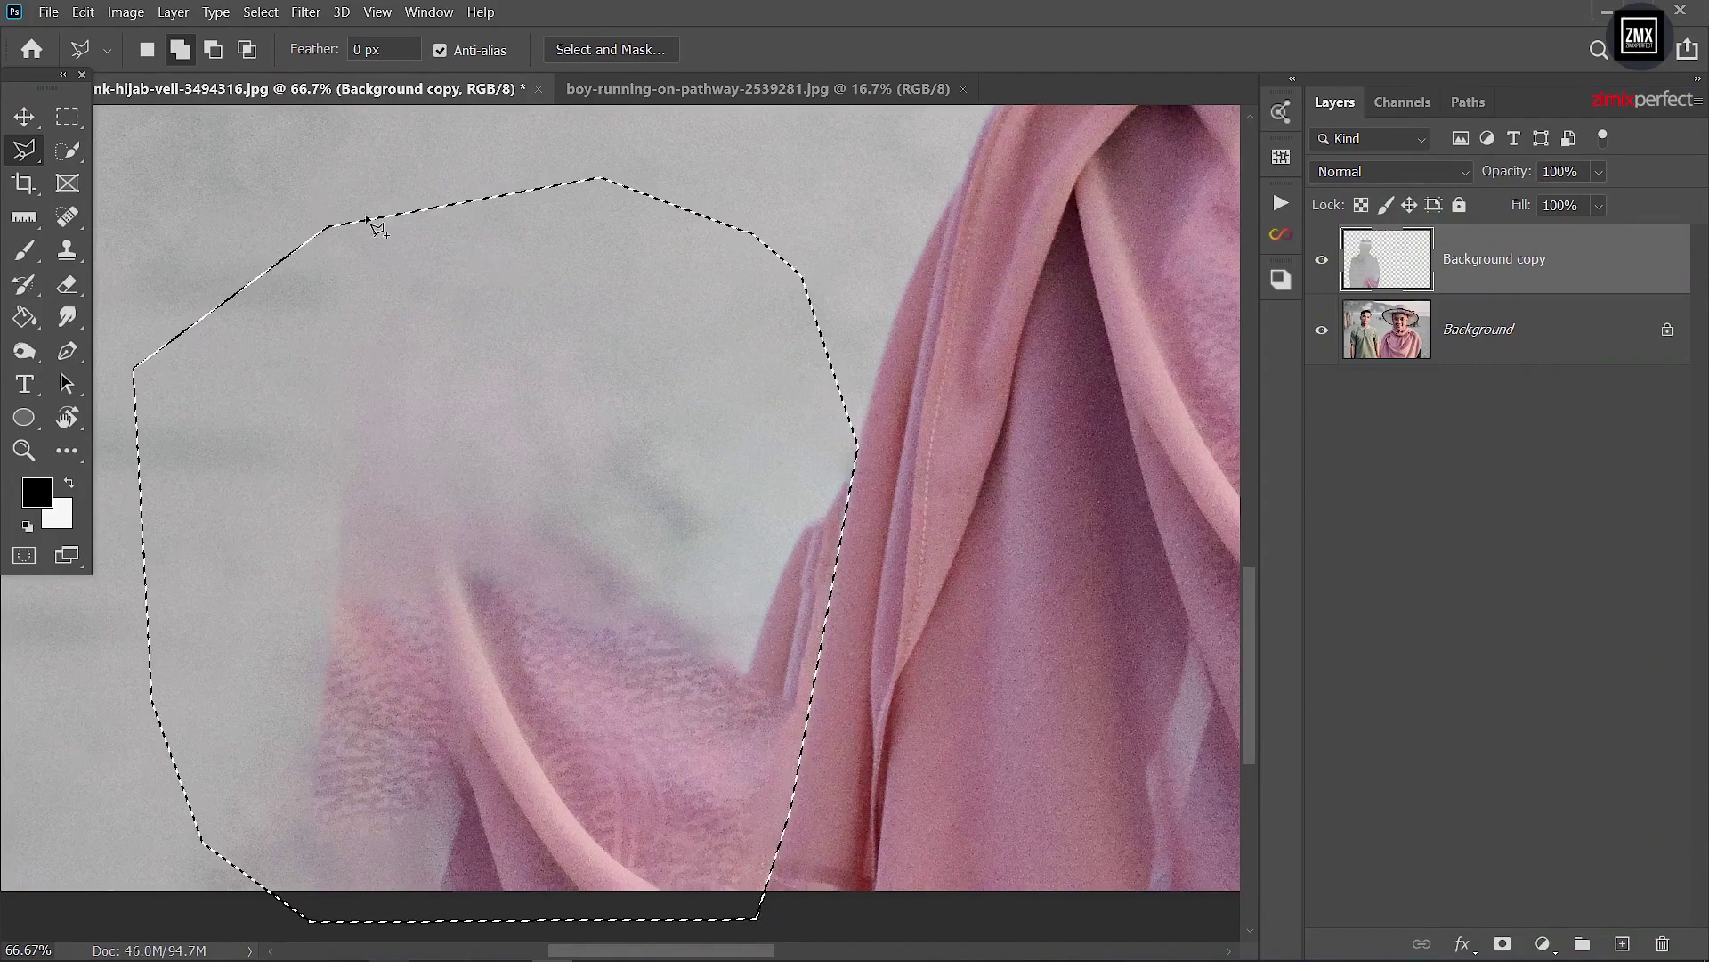
# Step: Clone nearby grey background over the smear using an enlarged Clone Stamp brush
pyautogui.click(67, 251)
pyautogui.press(']')
pyautogui.press(']')
pyautogui.press(']')
pyautogui.press(']')
pyautogui.press(']')
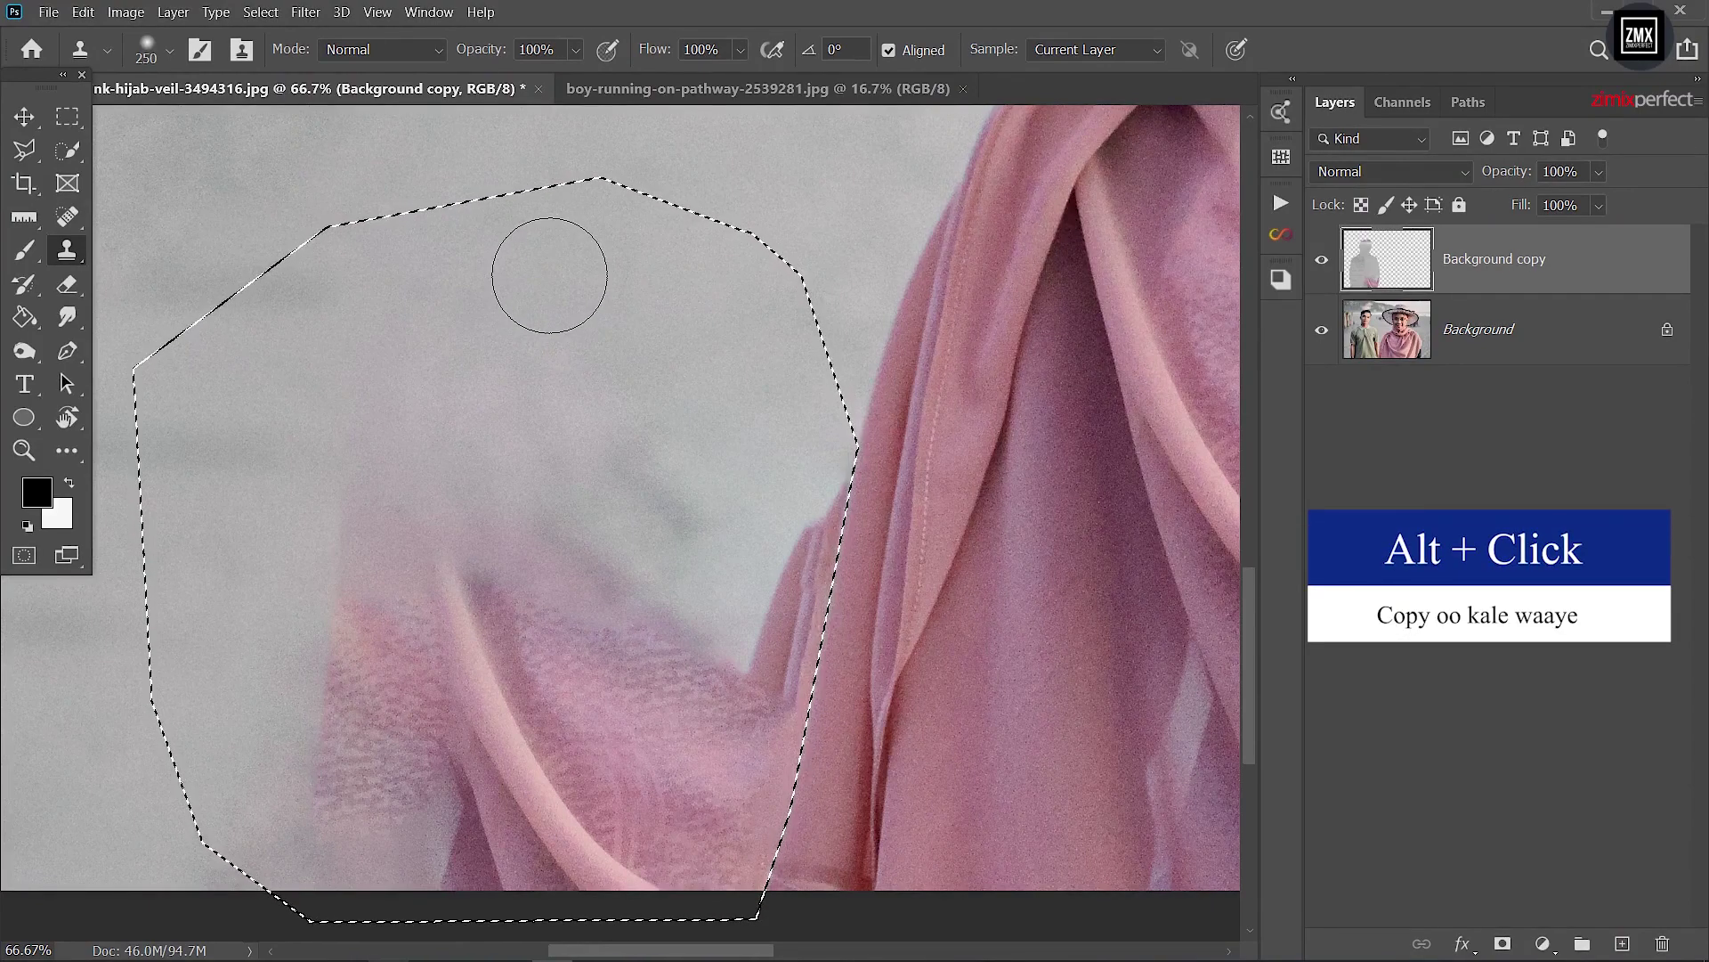
pyautogui.keyDown('alt'); pyautogui.click(537, 275); pyautogui.keyUp('alt')
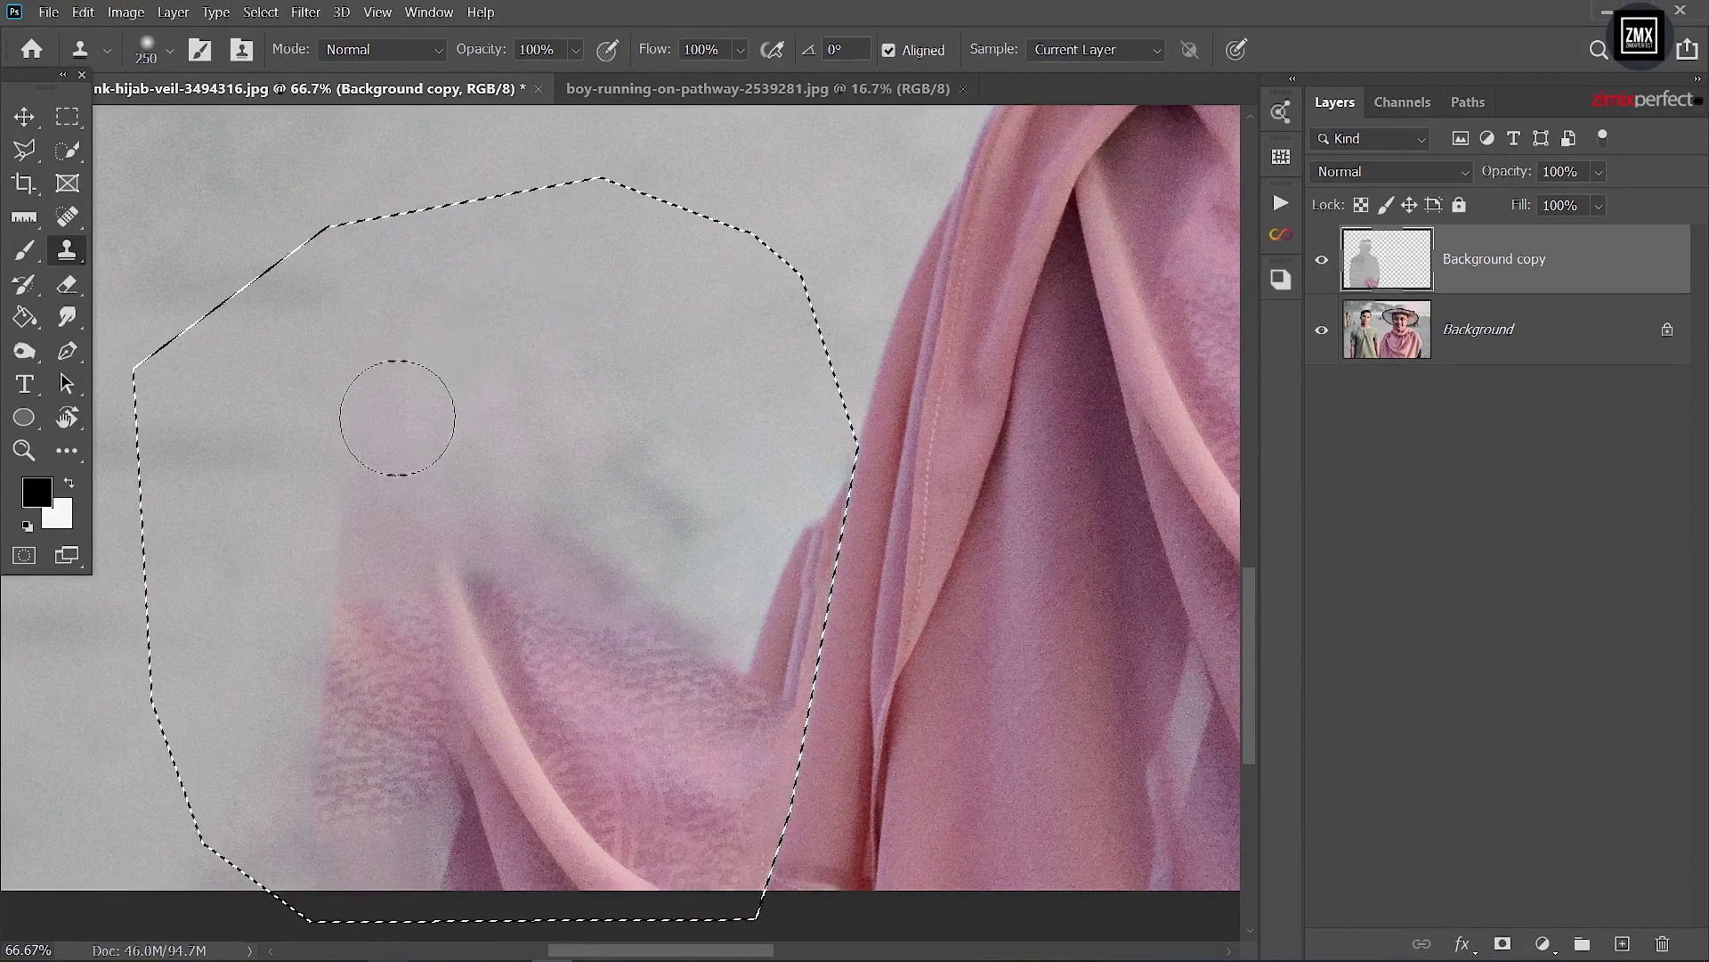
pyautogui.moveTo(393, 427); pyautogui.dragTo(382, 516)
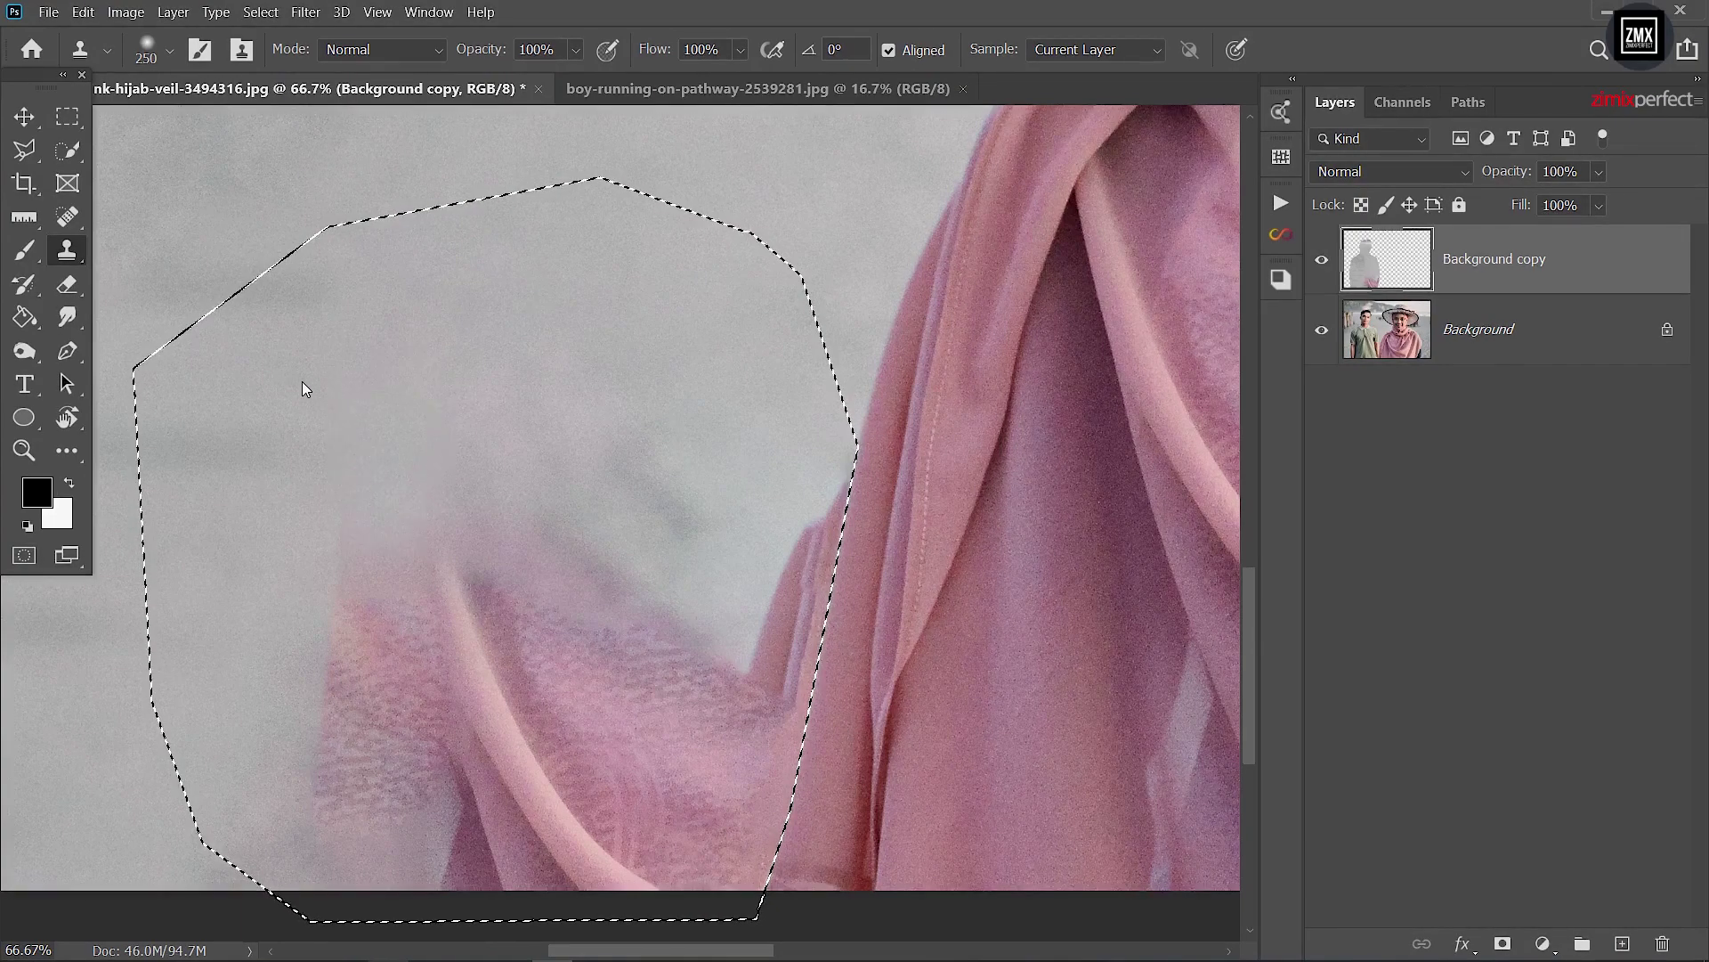
pyautogui.press(']')
pyautogui.moveTo(297, 495)
pyautogui.mouseDown()
pyautogui.moveTo(344, 656)
pyautogui.moveTo(351, 821)
pyautogui.moveTo(248, 793)
pyautogui.mouseUp()
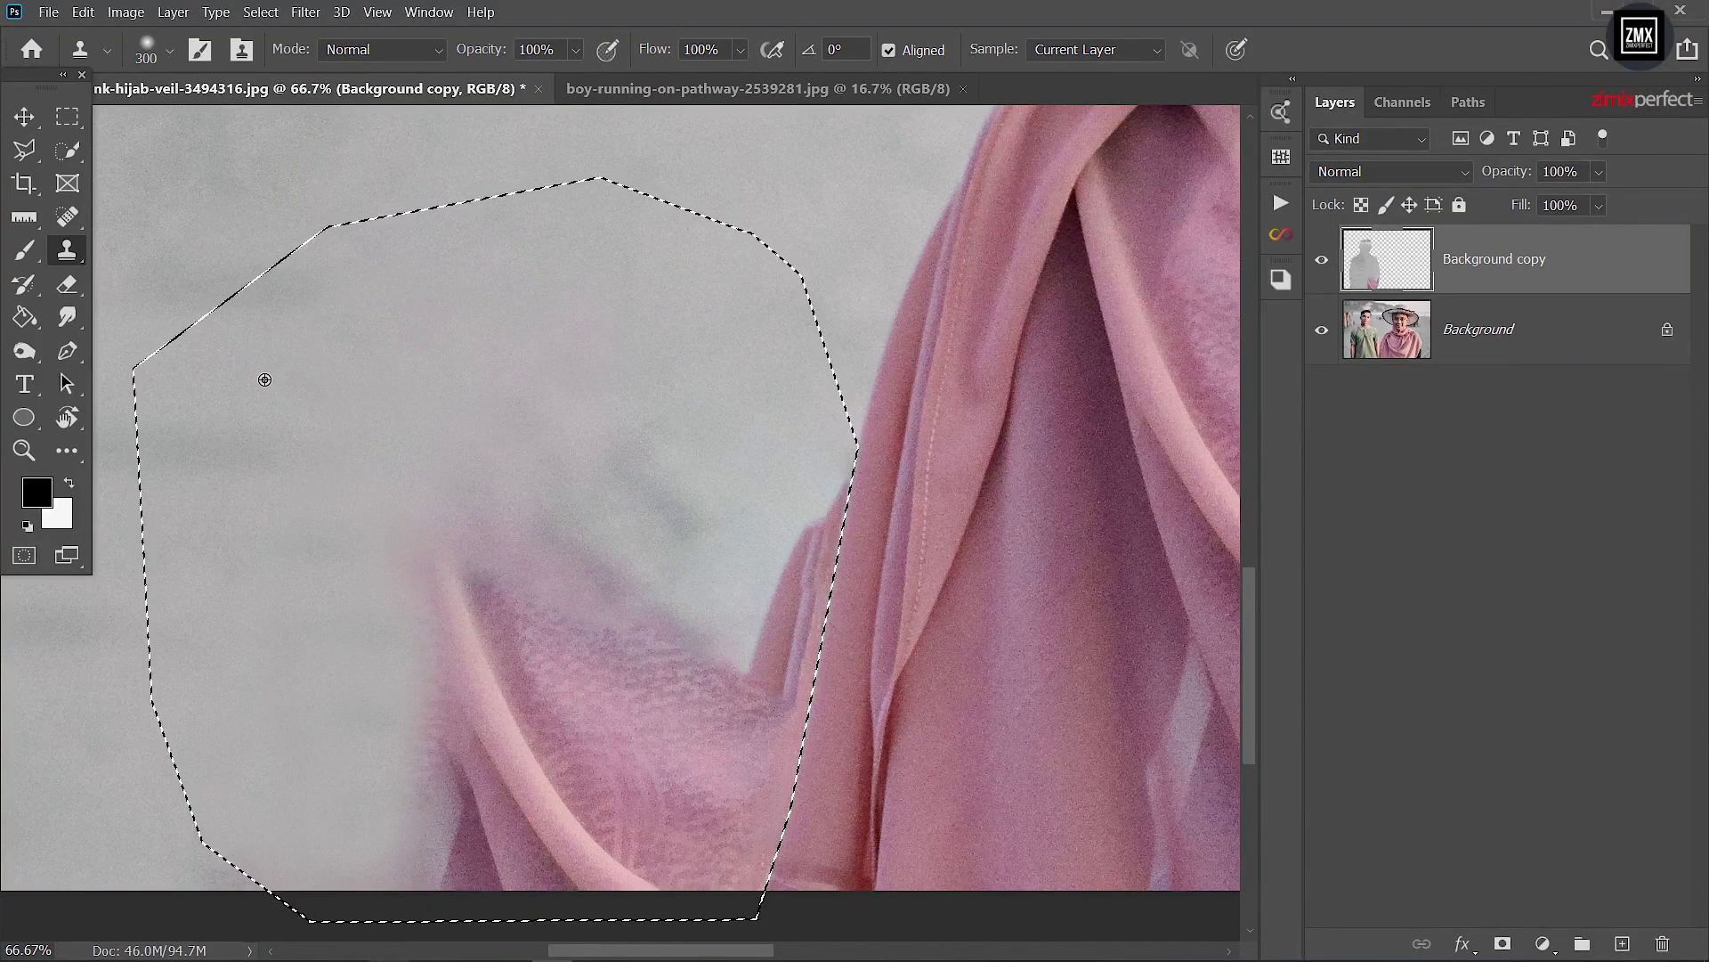
pyautogui.keyDown('alt'); pyautogui.click(244, 381); pyautogui.keyUp('alt')
pyautogui.moveTo(370, 512)
pyautogui.mouseDown()
pyautogui.moveTo(450, 650)
pyautogui.moveTo(457, 706)
pyautogui.moveTo(427, 629)
pyautogui.mouseUp()
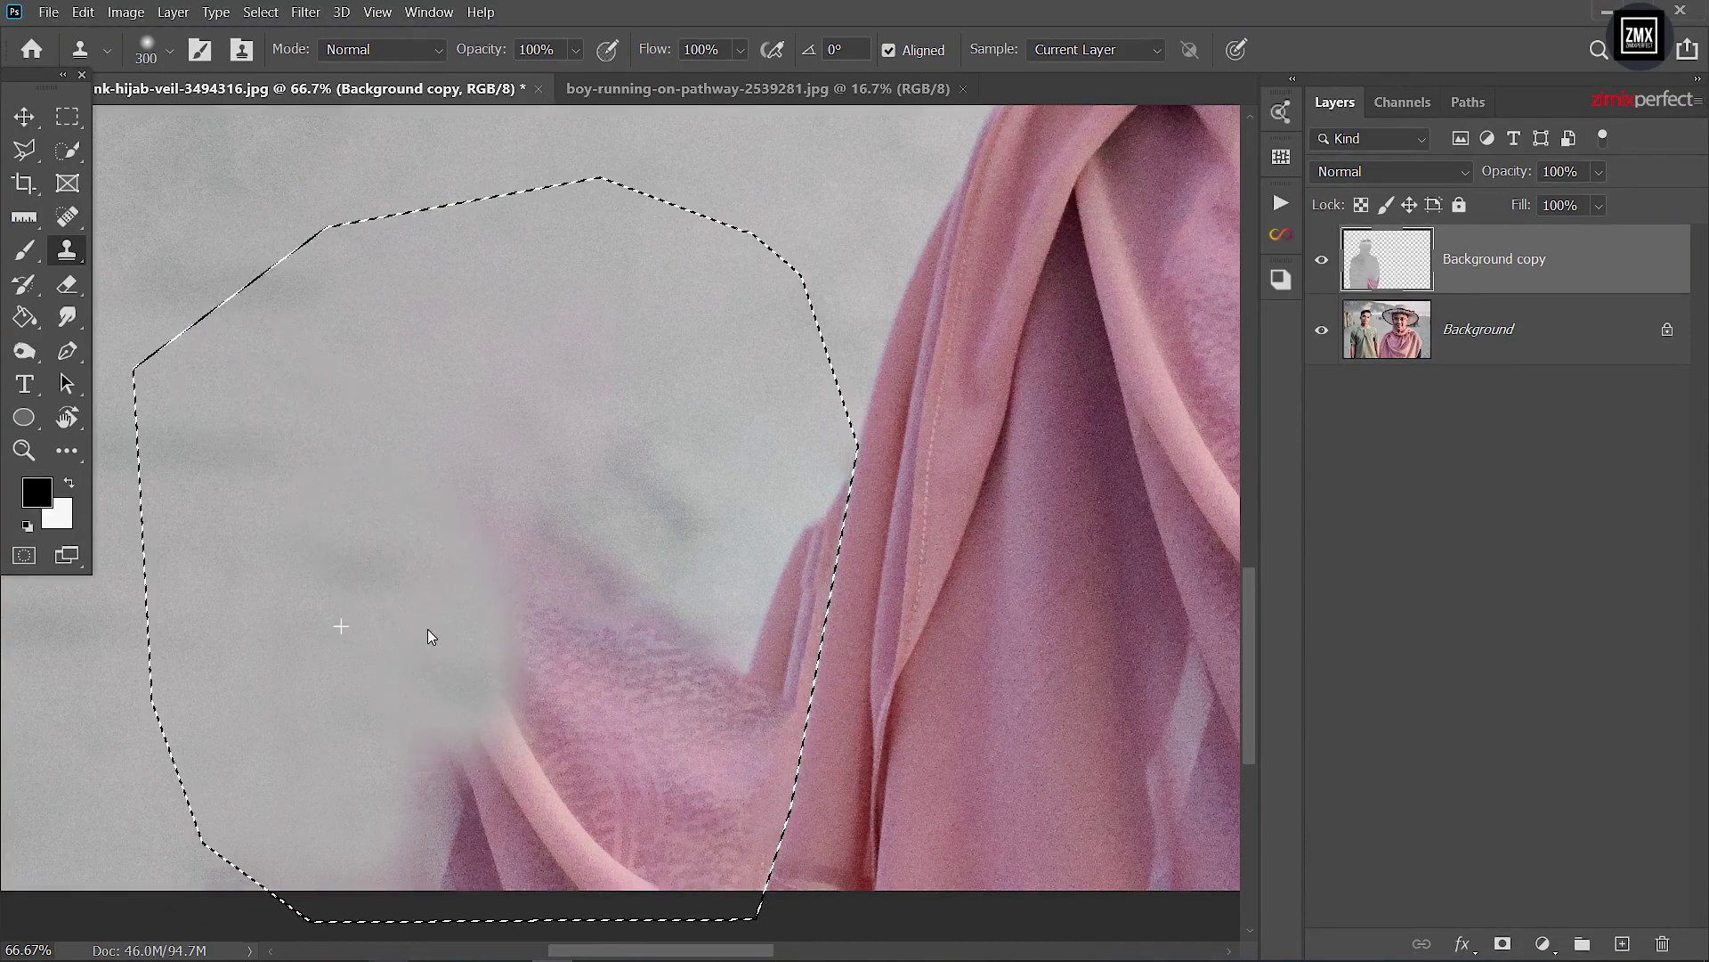
pyautogui.moveTo(405, 477); pyautogui.dragTo(684, 477)
# Step: Clone over the remaining pink remnants near the edge, then deselect
pyautogui.press('[')
pyautogui.keyDown('alt'); pyautogui.click(771, 515); pyautogui.keyUp('alt')
pyautogui.moveTo(793, 488)
pyautogui.mouseDown()
pyautogui.moveTo(775, 614)
pyautogui.moveTo(737, 698)
pyautogui.mouseUp()
pyautogui.keyDown('alt'); pyautogui.click(761, 457); pyautogui.keyUp('alt')
pyautogui.moveTo(762, 636); pyautogui.dragTo(698, 686)
pyautogui.press(']')
pyautogui.press(']')
pyautogui.moveTo(725, 802)
pyautogui.mouseDown()
pyautogui.moveTo(516, 858)
pyautogui.moveTo(639, 655)
pyautogui.mouseUp()
pyautogui.moveTo(463, 552)
pyautogui.mouseDown()
pyautogui.moveTo(553, 904)
pyautogui.moveTo(412, 676)
pyautogui.mouseUp()
pyautogui.hotkey('ctrl', 'd')
pyautogui.scroll(-5, 417, 467)
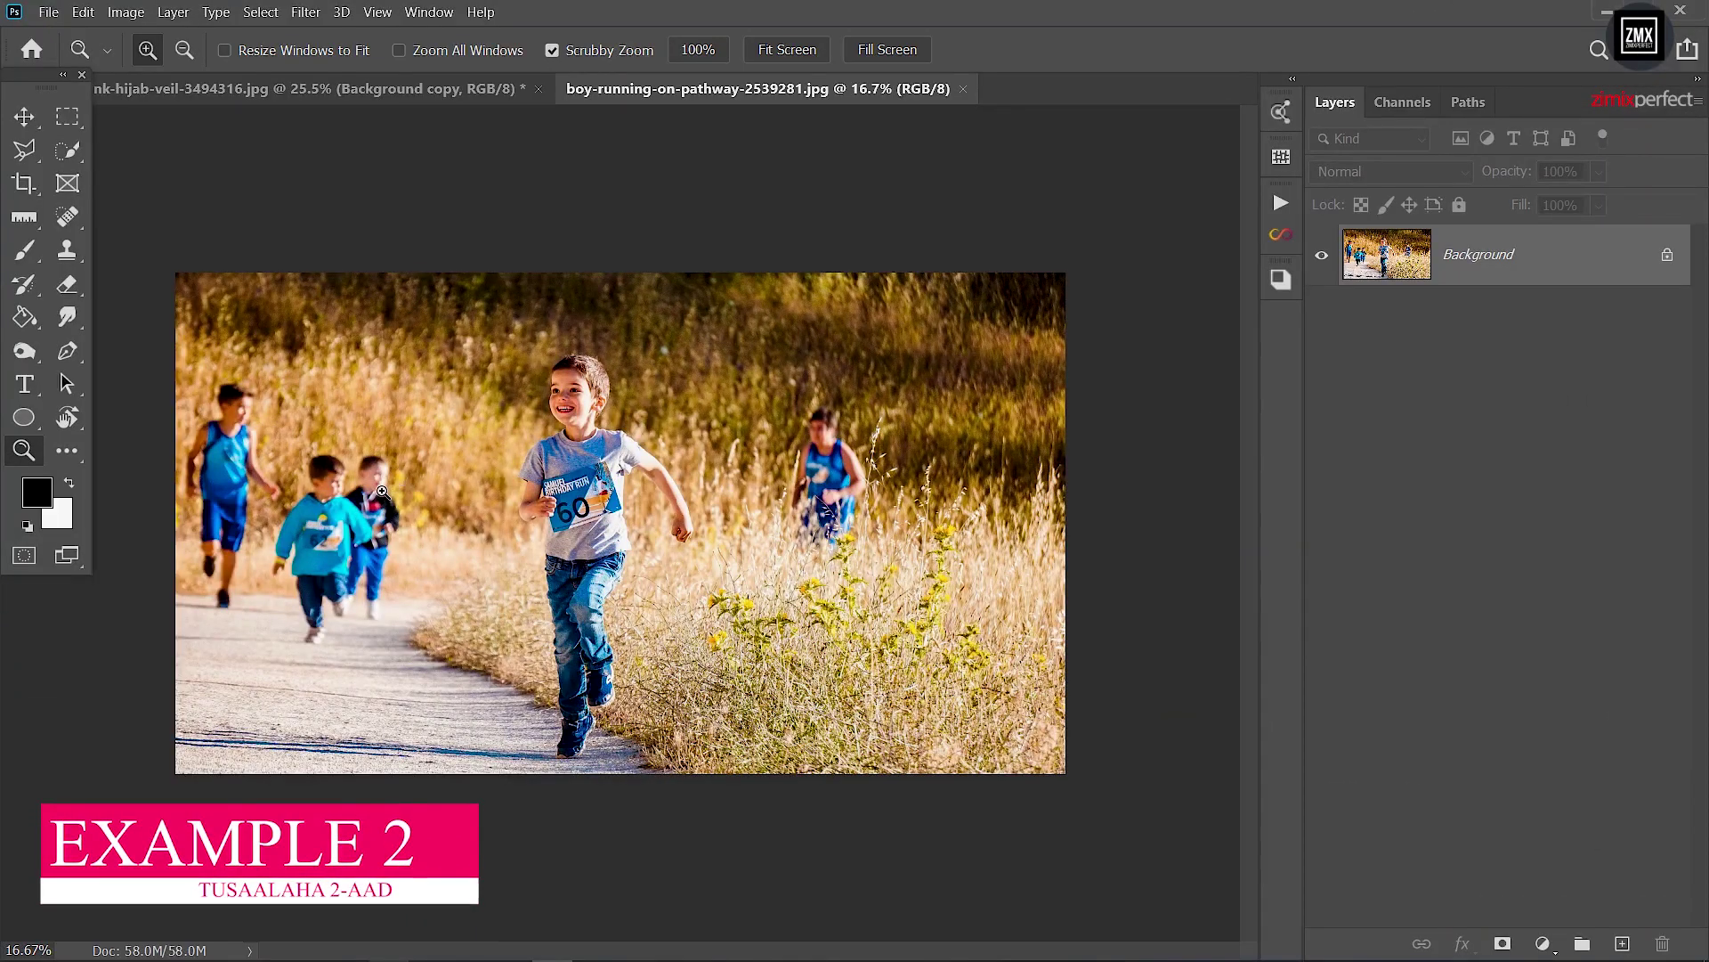
# Step: Zoom to 50% on the two small boys trailing the lead runner
pyautogui.click(361, 491)
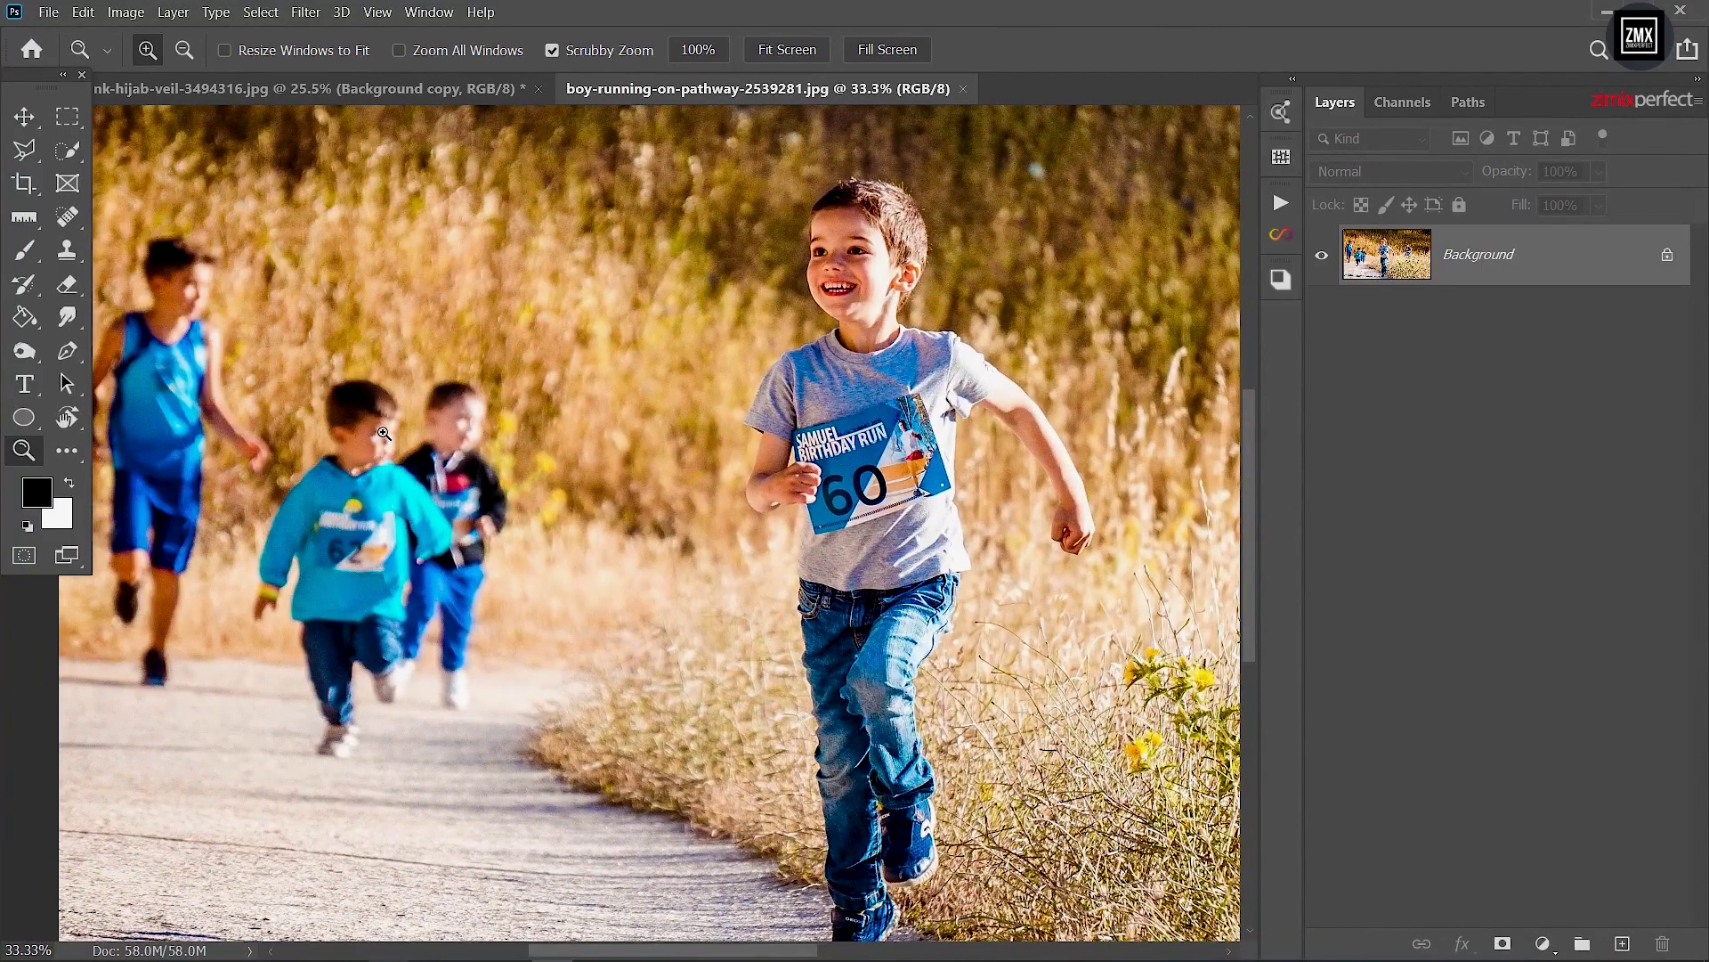
pyautogui.click(383, 433)
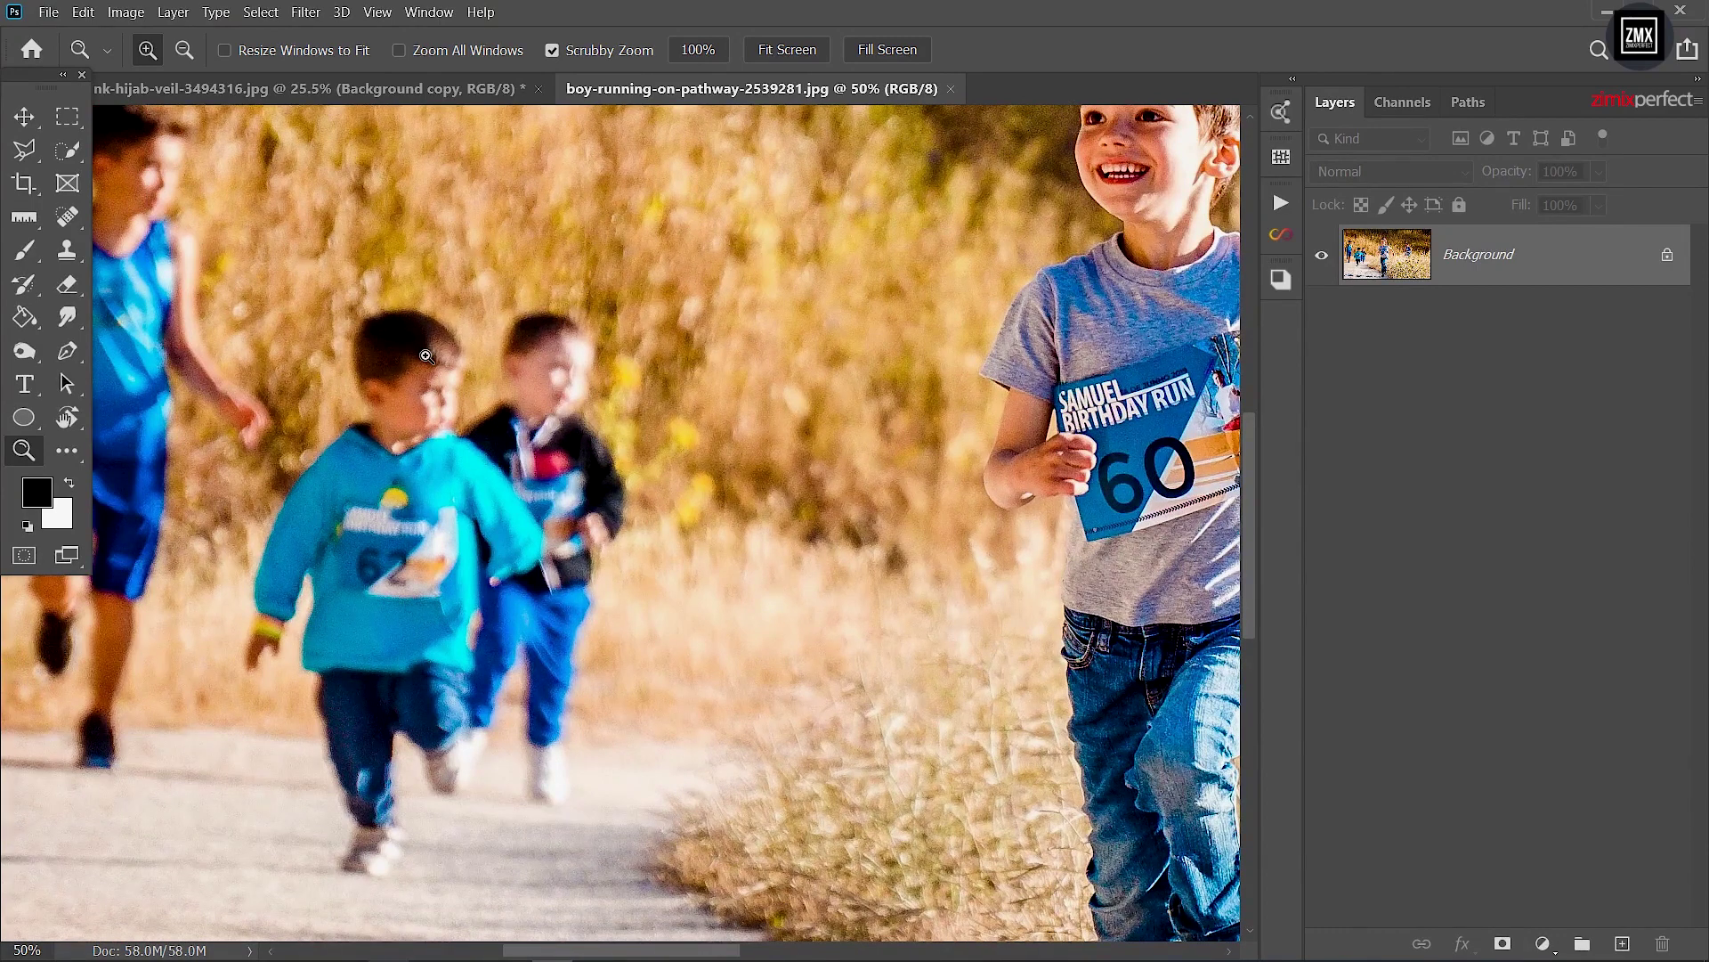
pyautogui.click(83, 13)
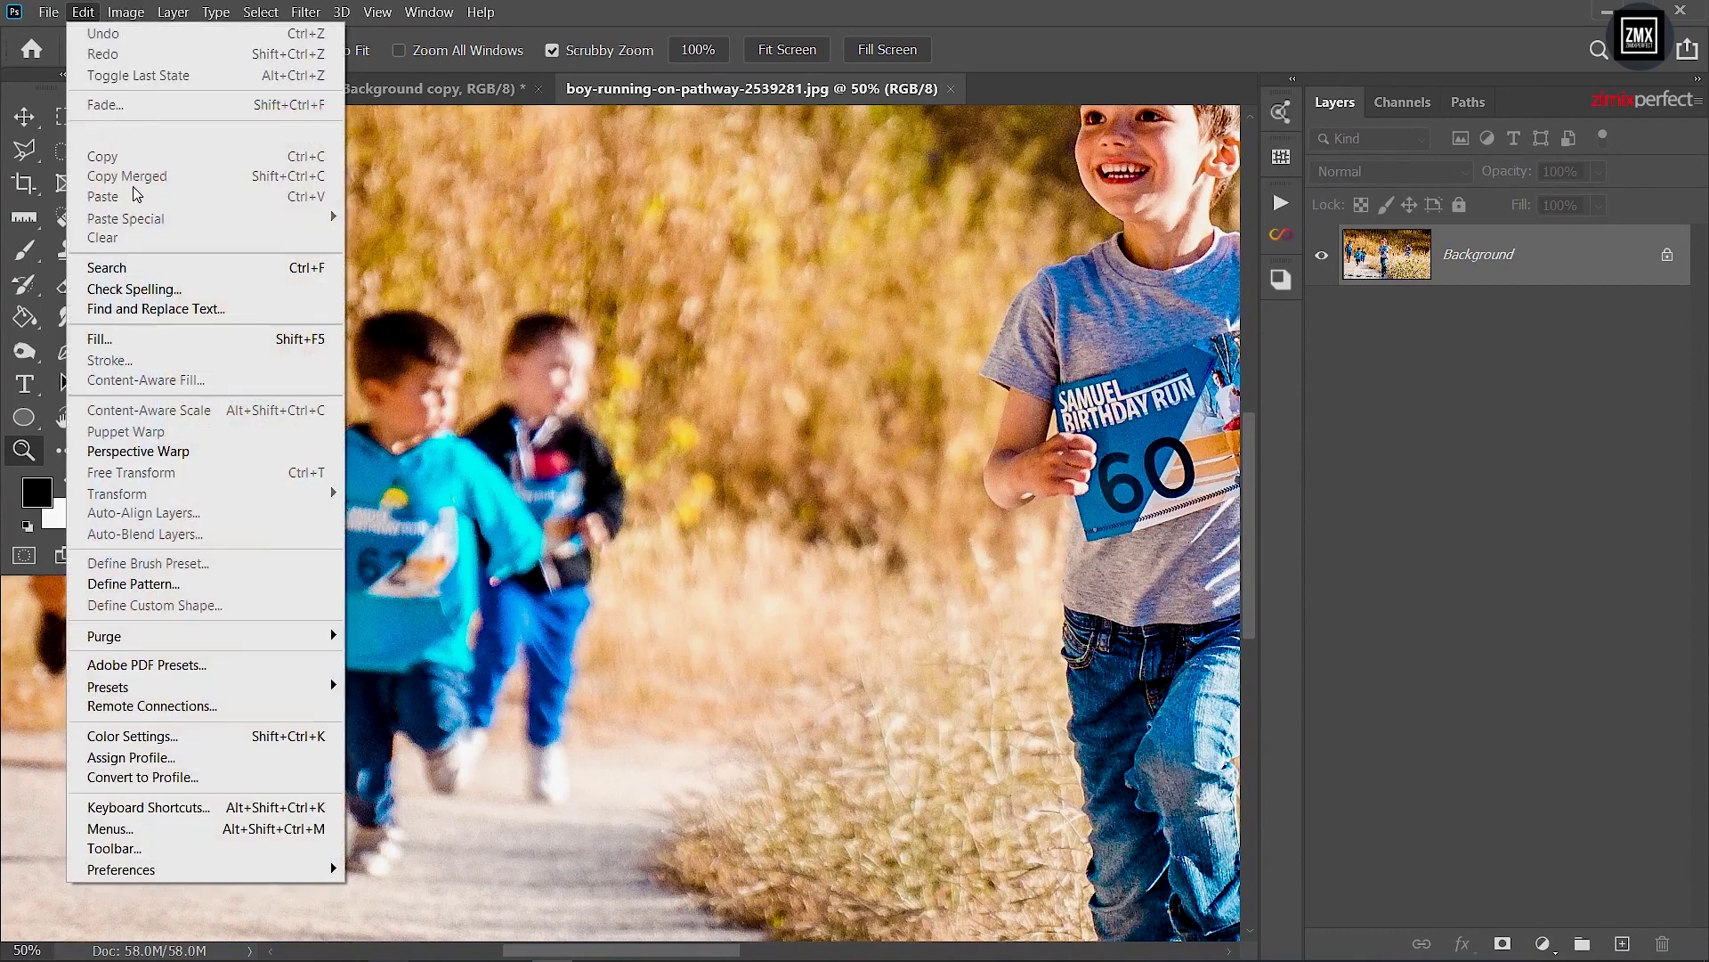
pyautogui.click(387, 377)
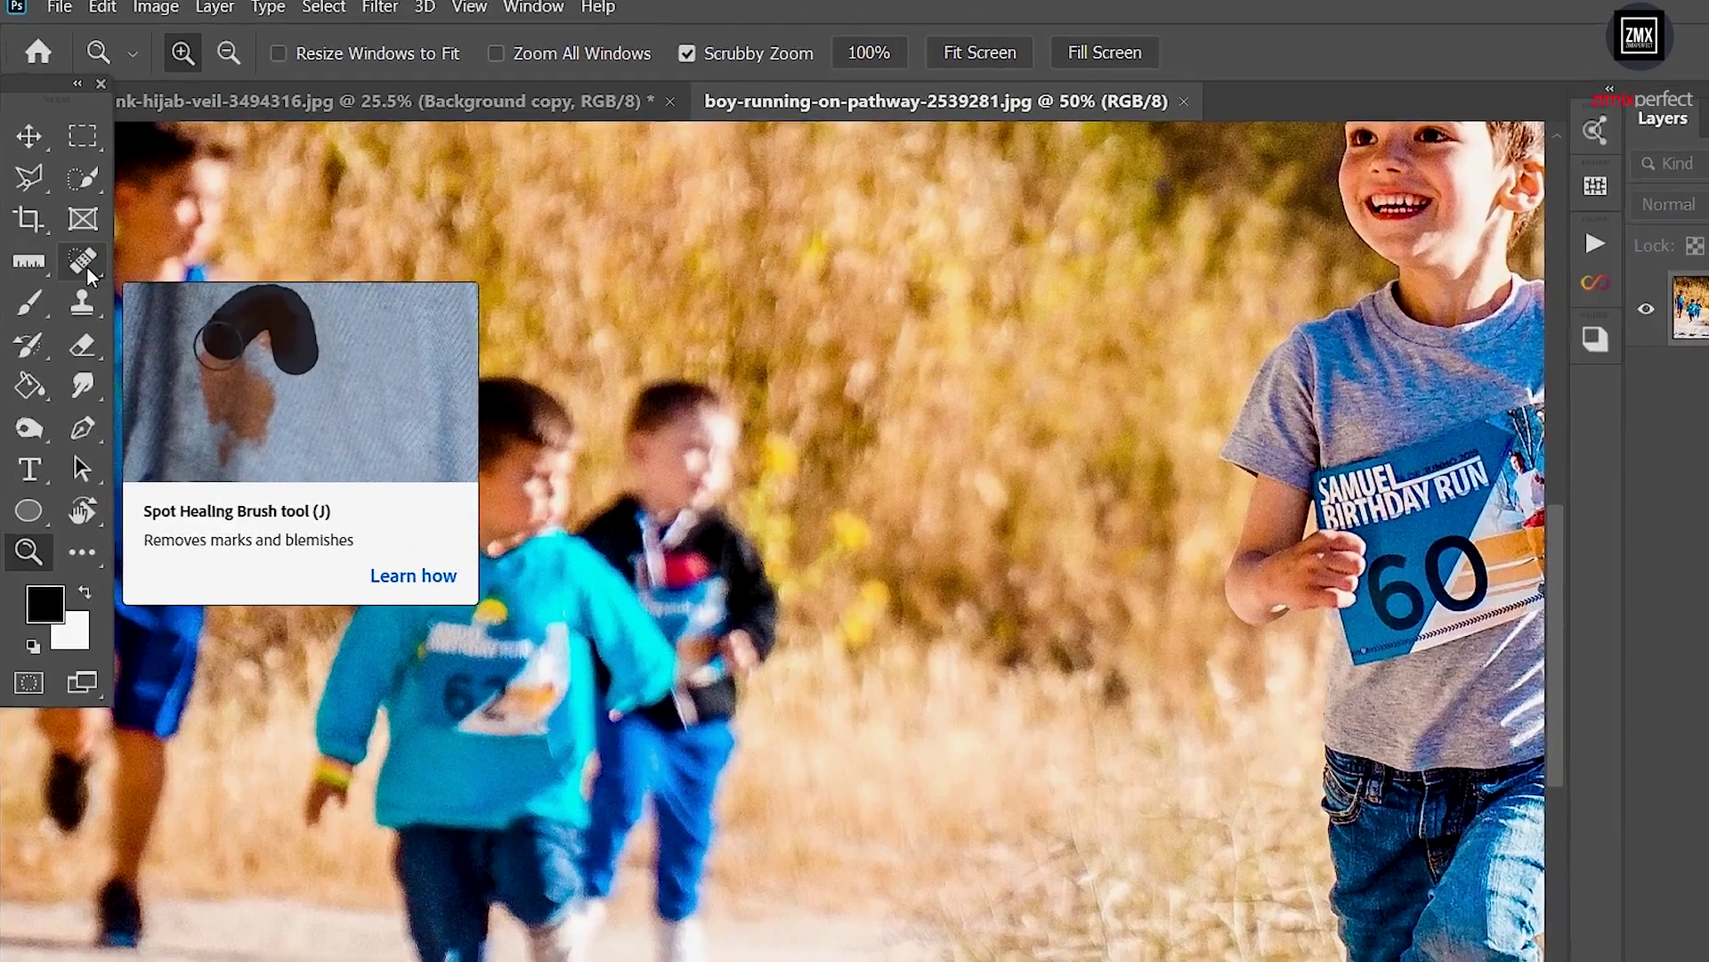
# Step: Select the Spot Healing Brush and zoom to 66.7%, centred on the small children
pyautogui.click(69, 218)
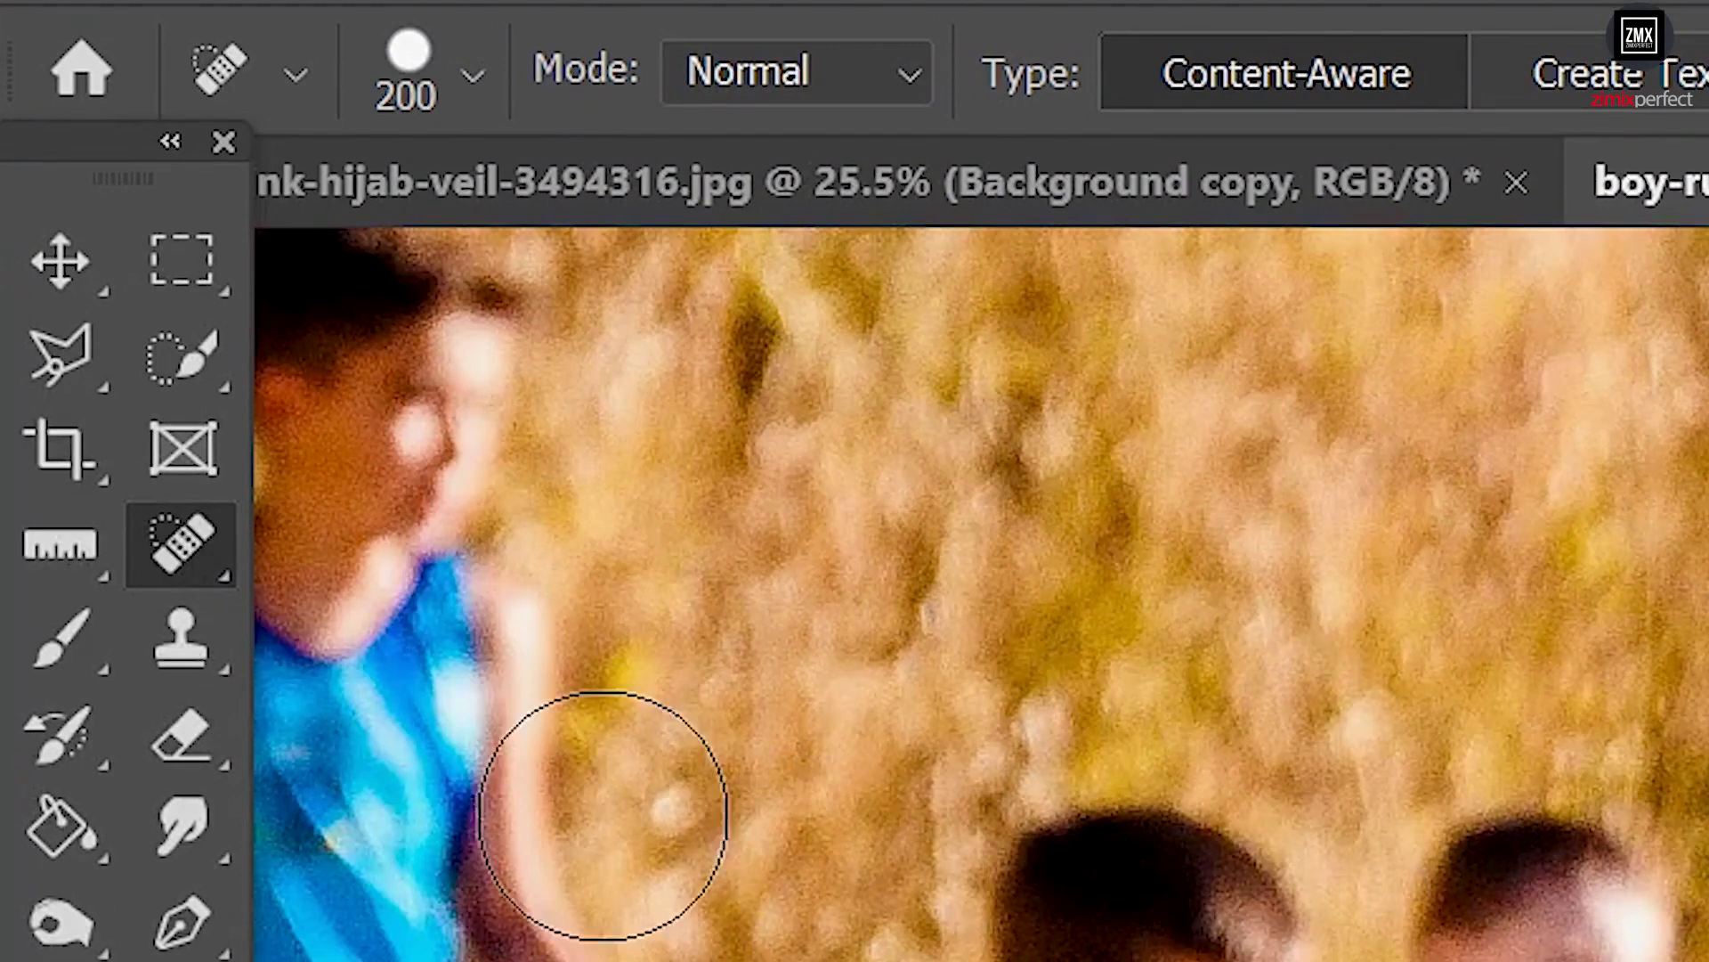
pyautogui.rightClick(229, 573)
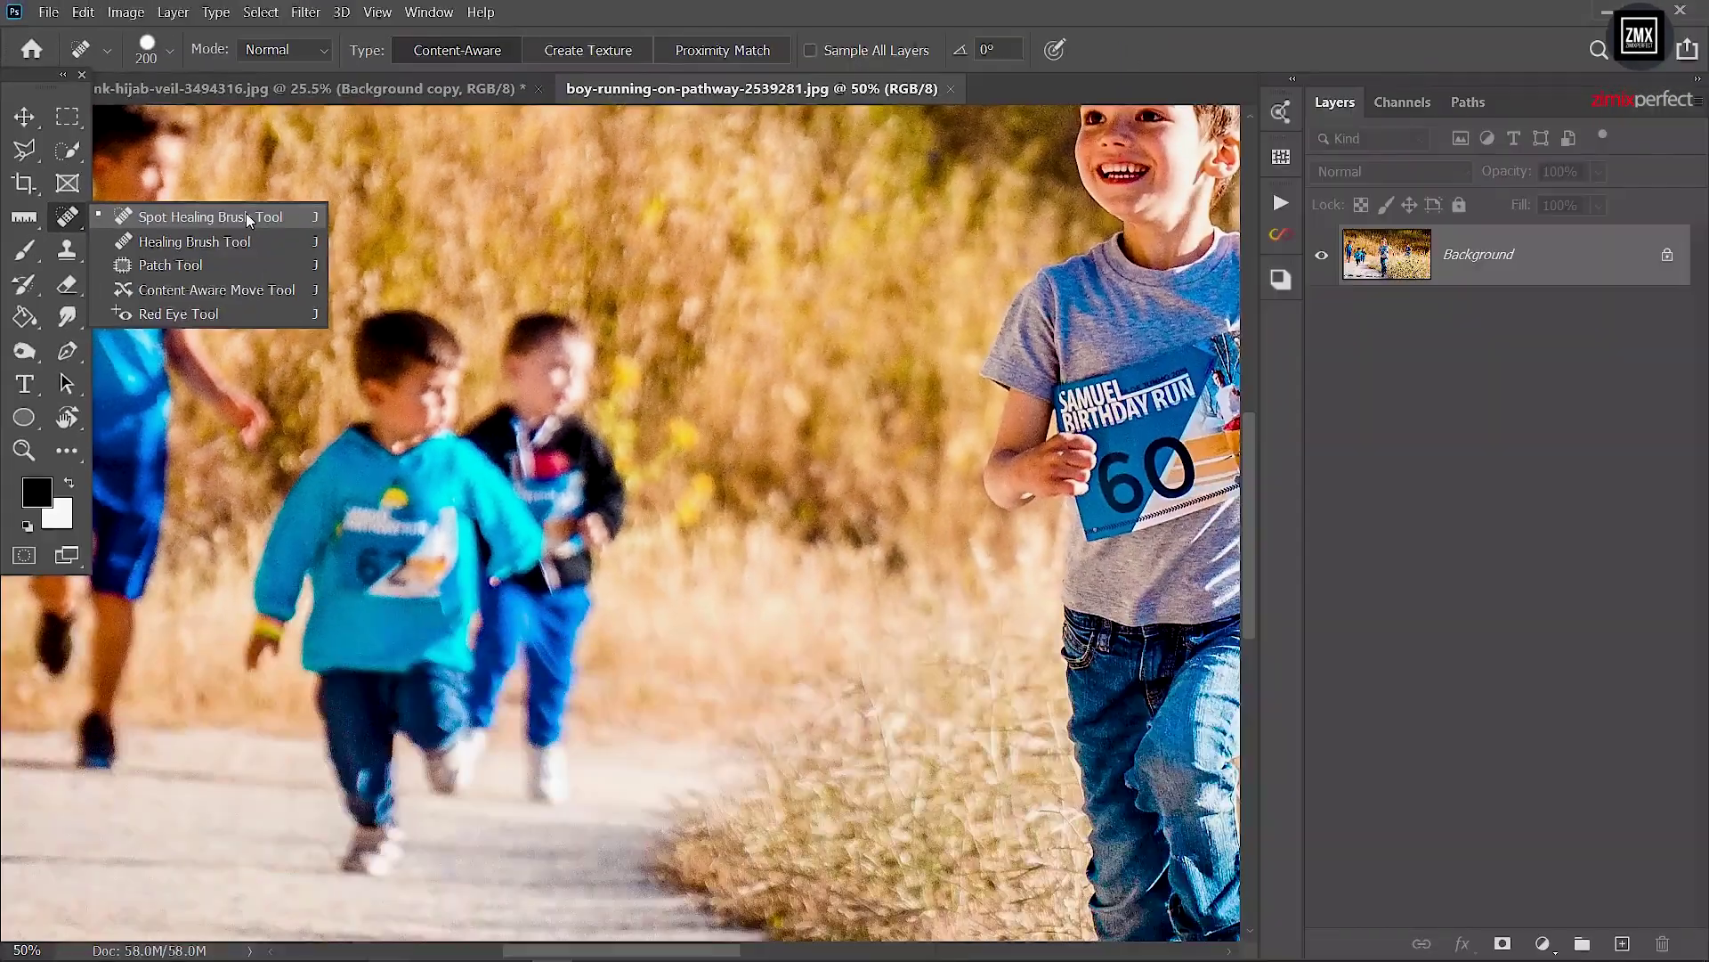
pyautogui.click(257, 217)
pyautogui.press('z')
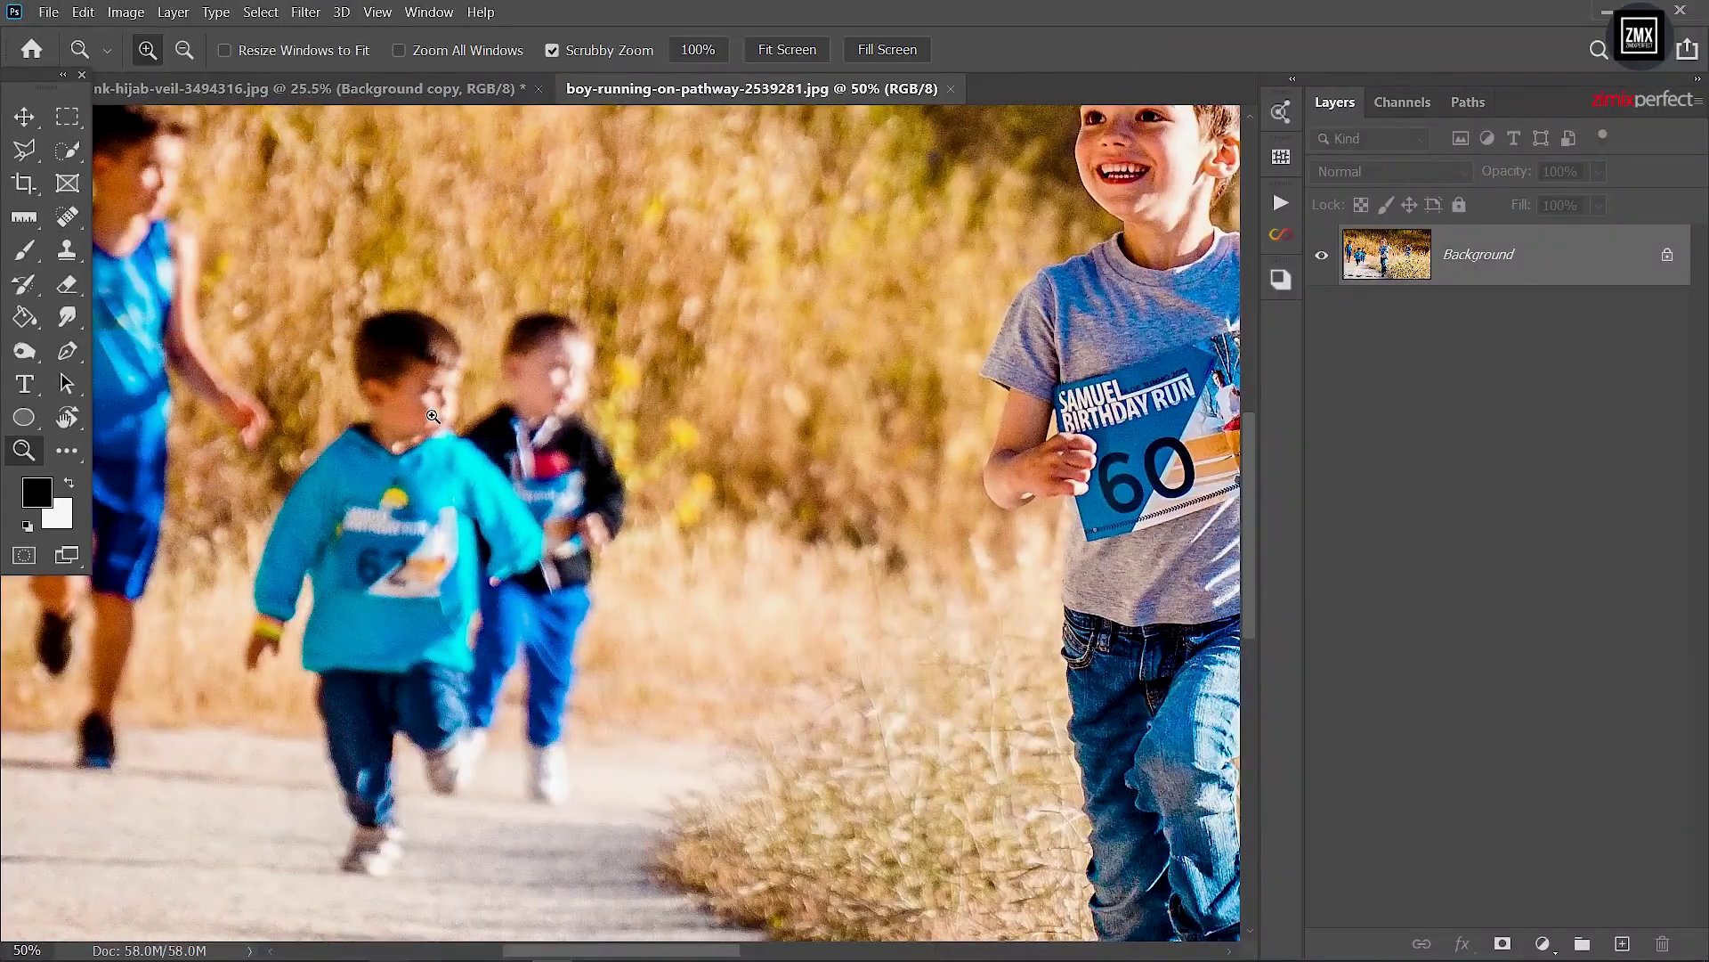
pyautogui.click(528, 413)
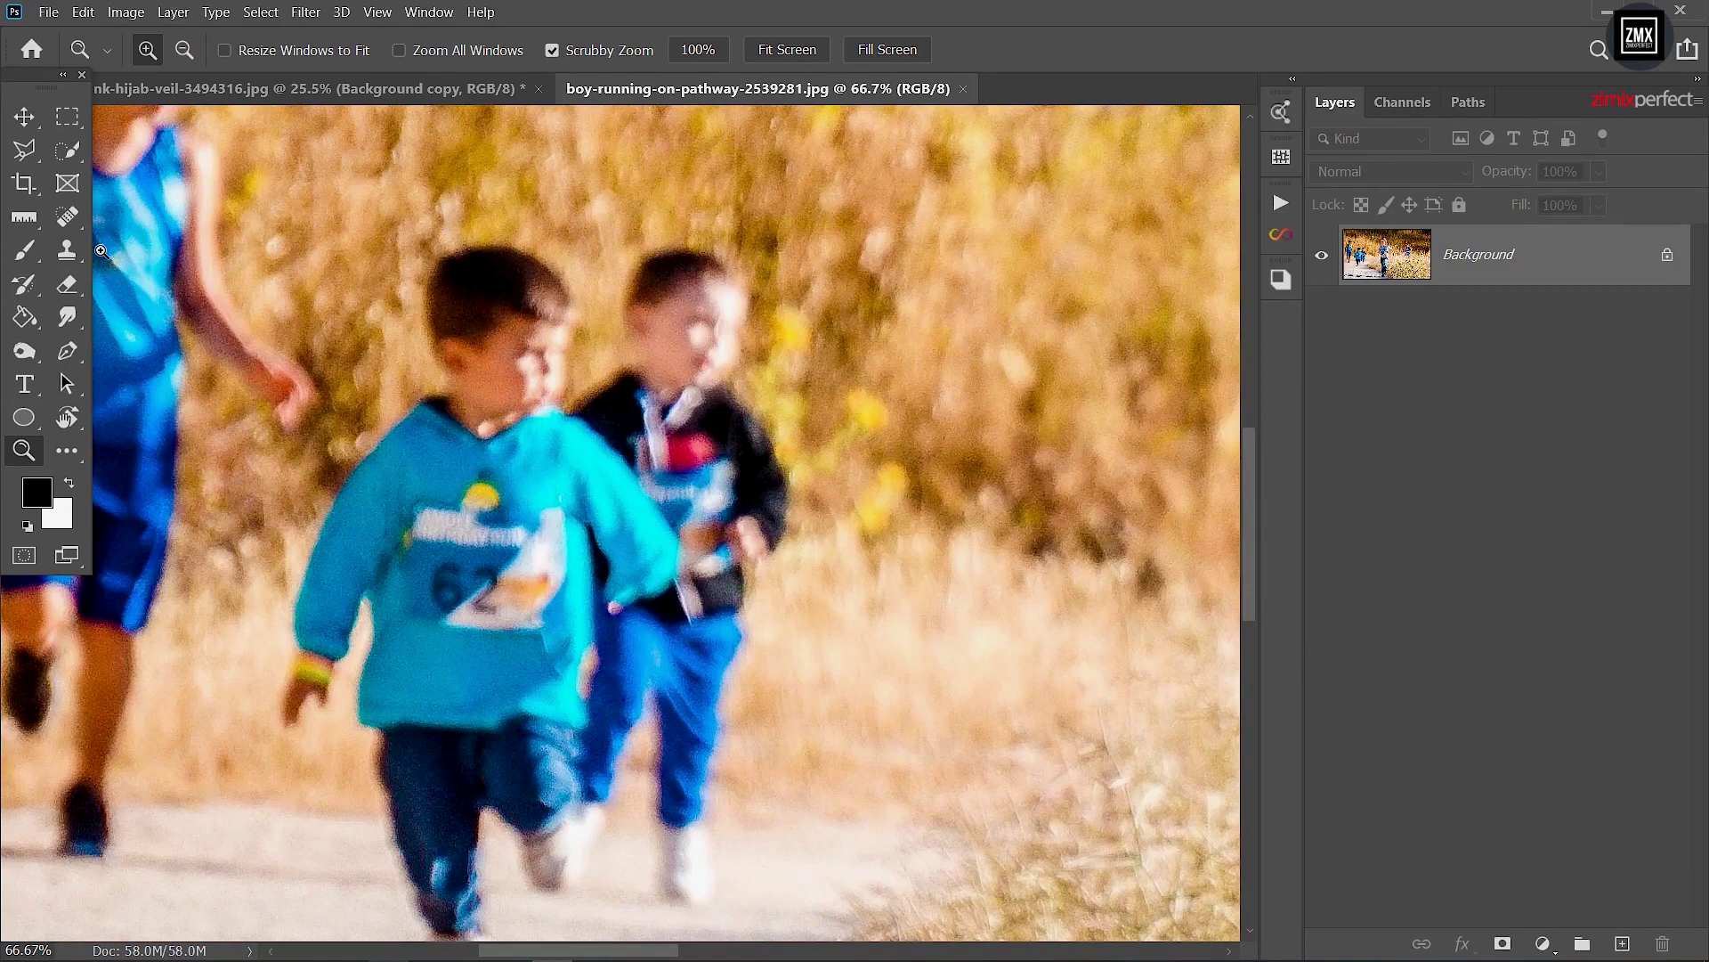
pyautogui.click(69, 218)
pyautogui.moveTo(513, 392)
pyautogui.mouseDown()
pyautogui.moveTo(552, 290)
pyautogui.moveTo(494, 300)
pyautogui.moveTo(423, 583)
pyautogui.moveTo(443, 534)
pyautogui.mouseUp()
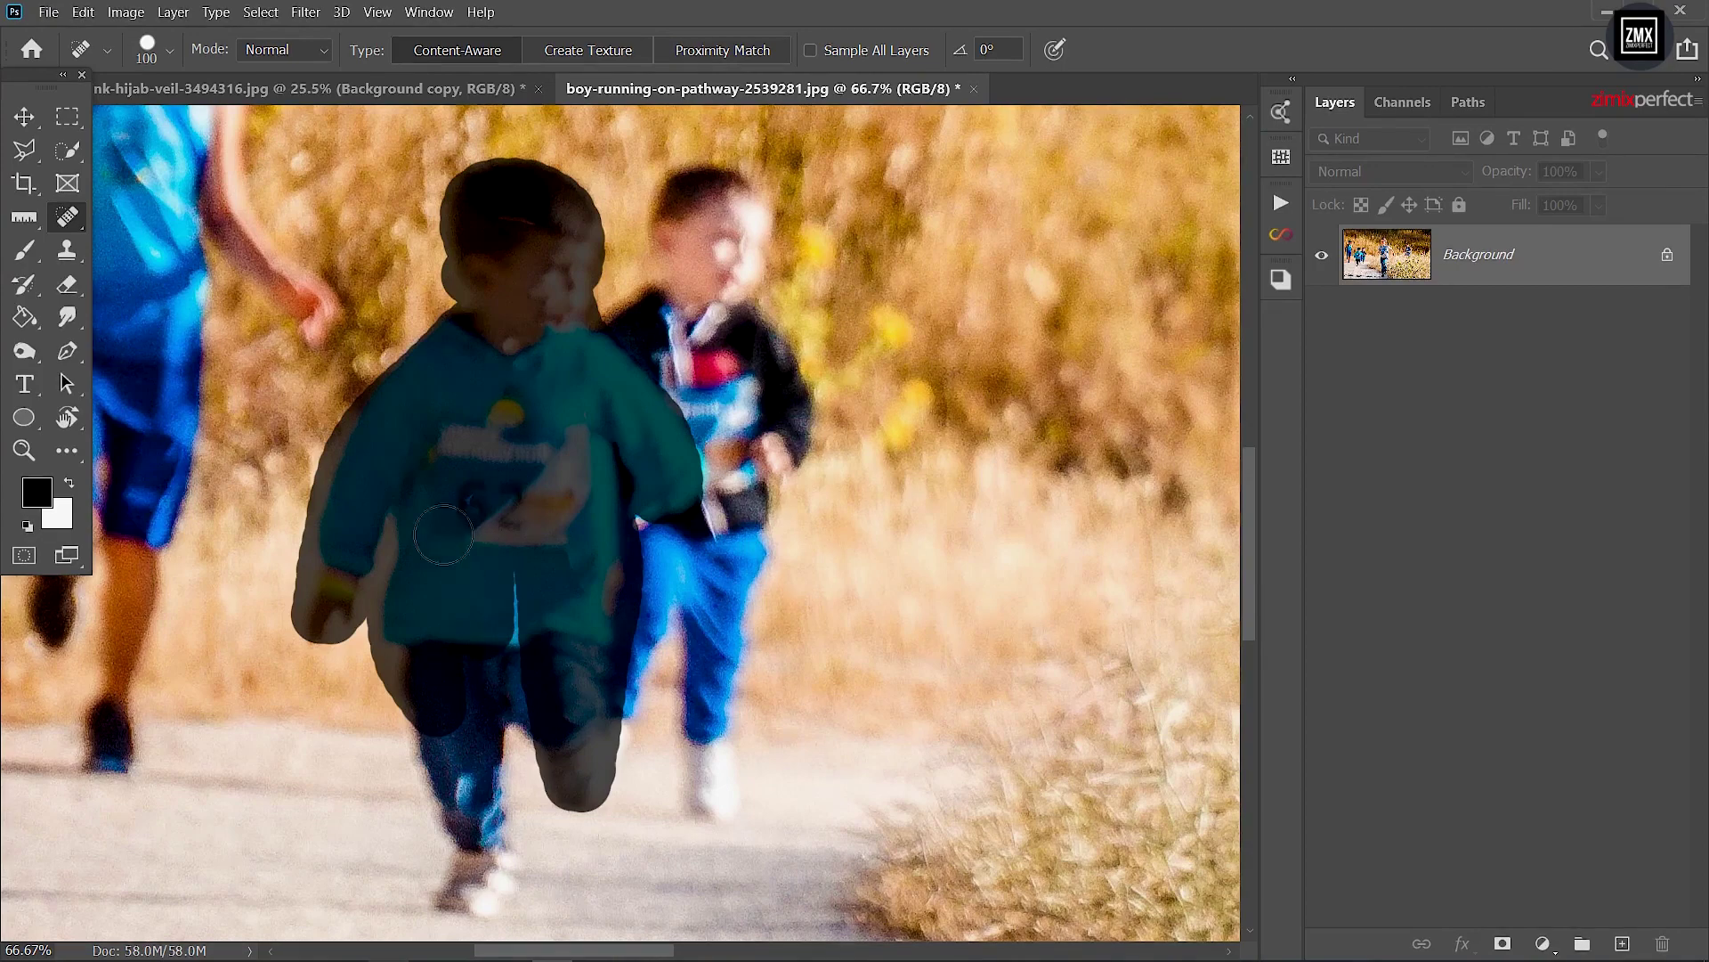
# Step: Paint the Spot Healing Brush over both small children, then zoom out to check
pyautogui.moveTo(444, 535); pyautogui.dragTo(477, 899)
pyautogui.moveTo(623, 293)
pyautogui.mouseDown()
pyautogui.moveTo(704, 235)
pyautogui.moveTo(708, 766)
pyautogui.moveTo(545, 322)
pyautogui.moveTo(629, 404)
pyautogui.mouseUp()
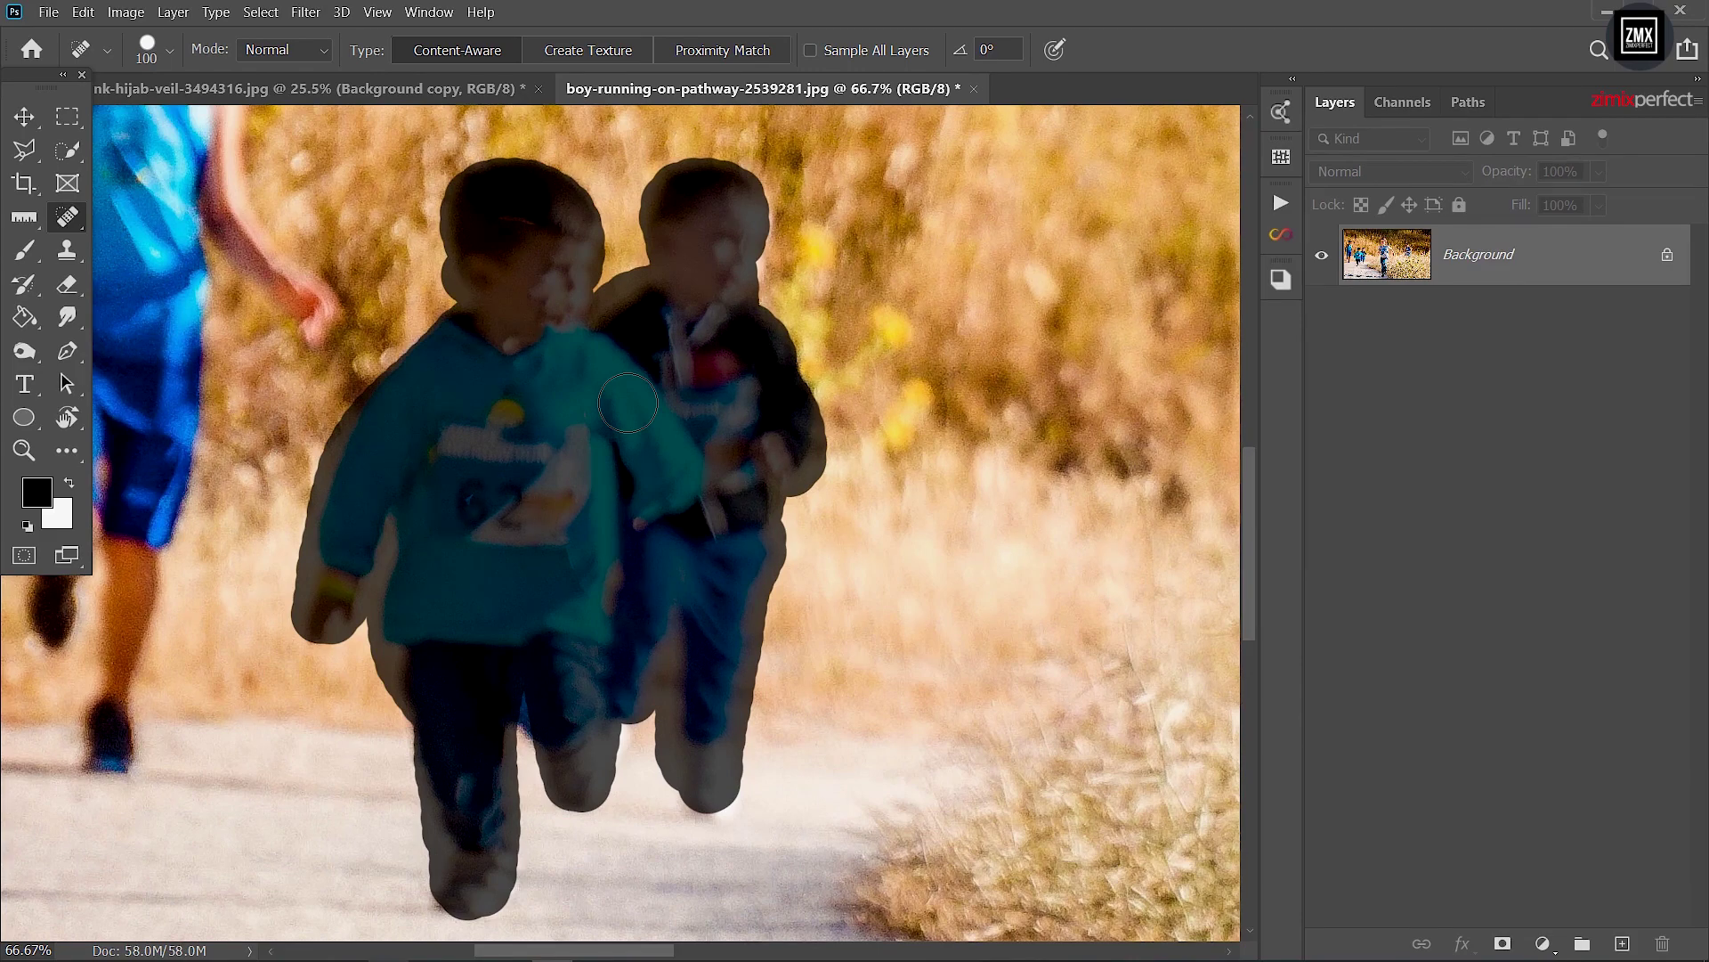
pyautogui.moveTo(627, 403); pyautogui.dragTo(628, 404)
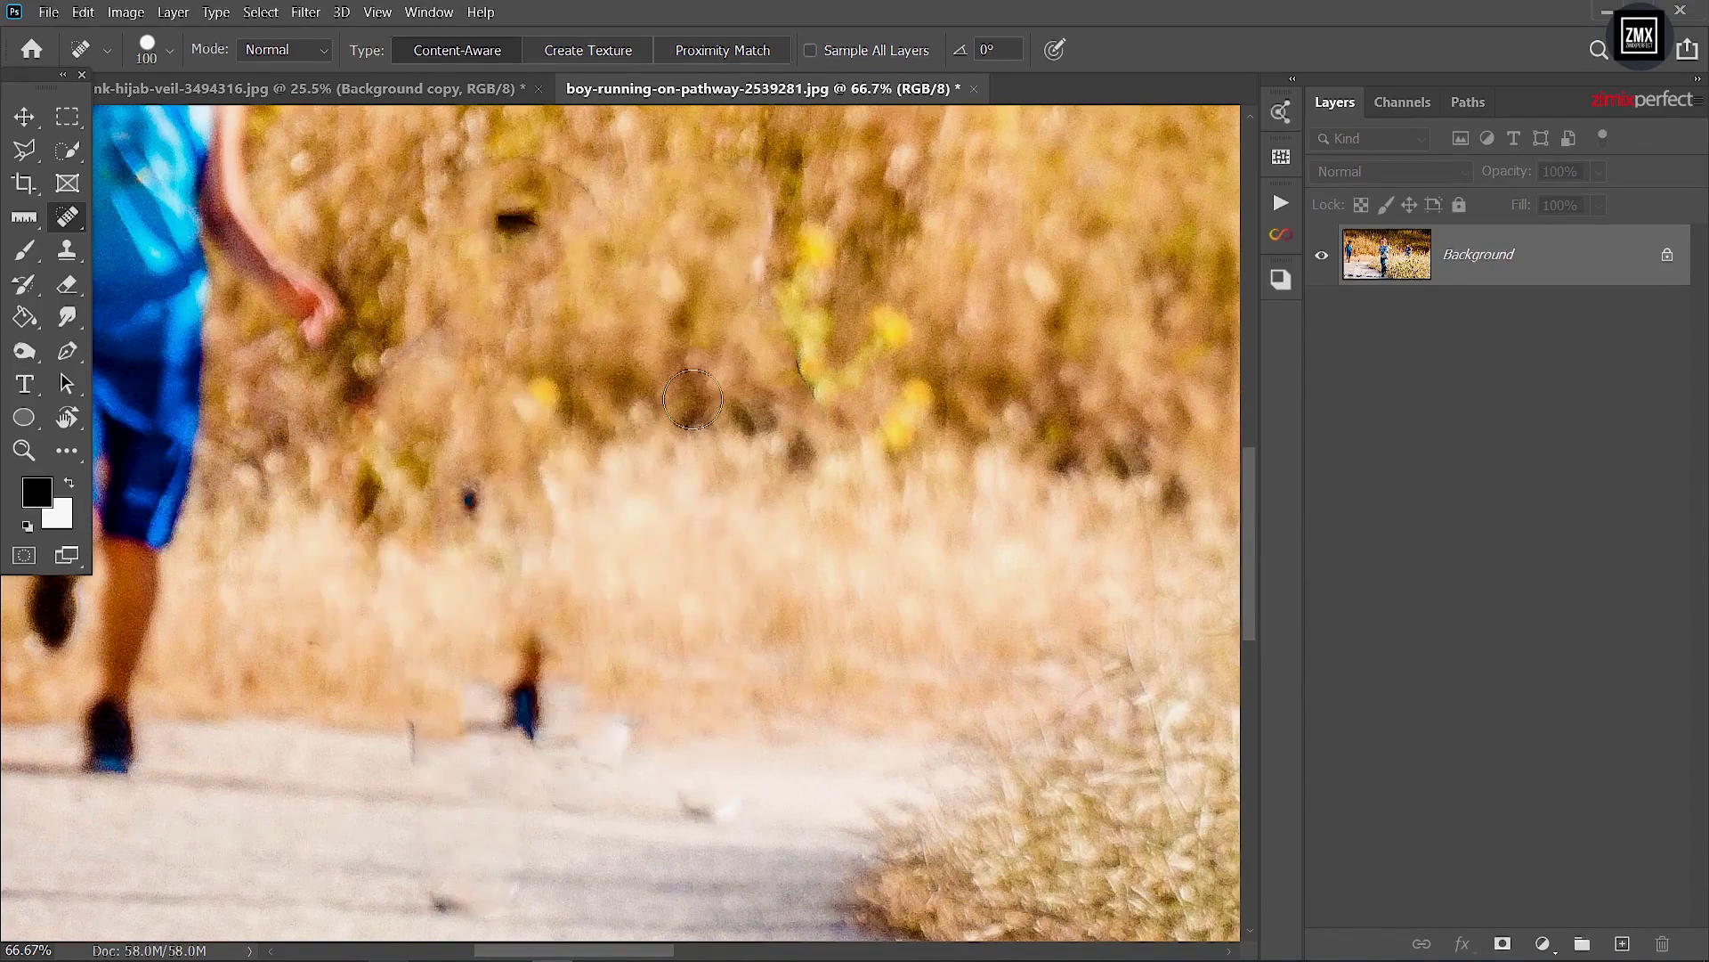
pyautogui.press('z')
pyautogui.moveTo(581, 459)
pyautogui.mouseDown()
pyautogui.moveTo(498, 456)
pyautogui.moveTo(558, 452)
pyautogui.mouseUp()
# Step: Clone-stamp nearby grass over leftover dark marks, shrinking the brush and redoing strokes
pyautogui.click(557, 452)
pyautogui.scroll(1, 552, 267)
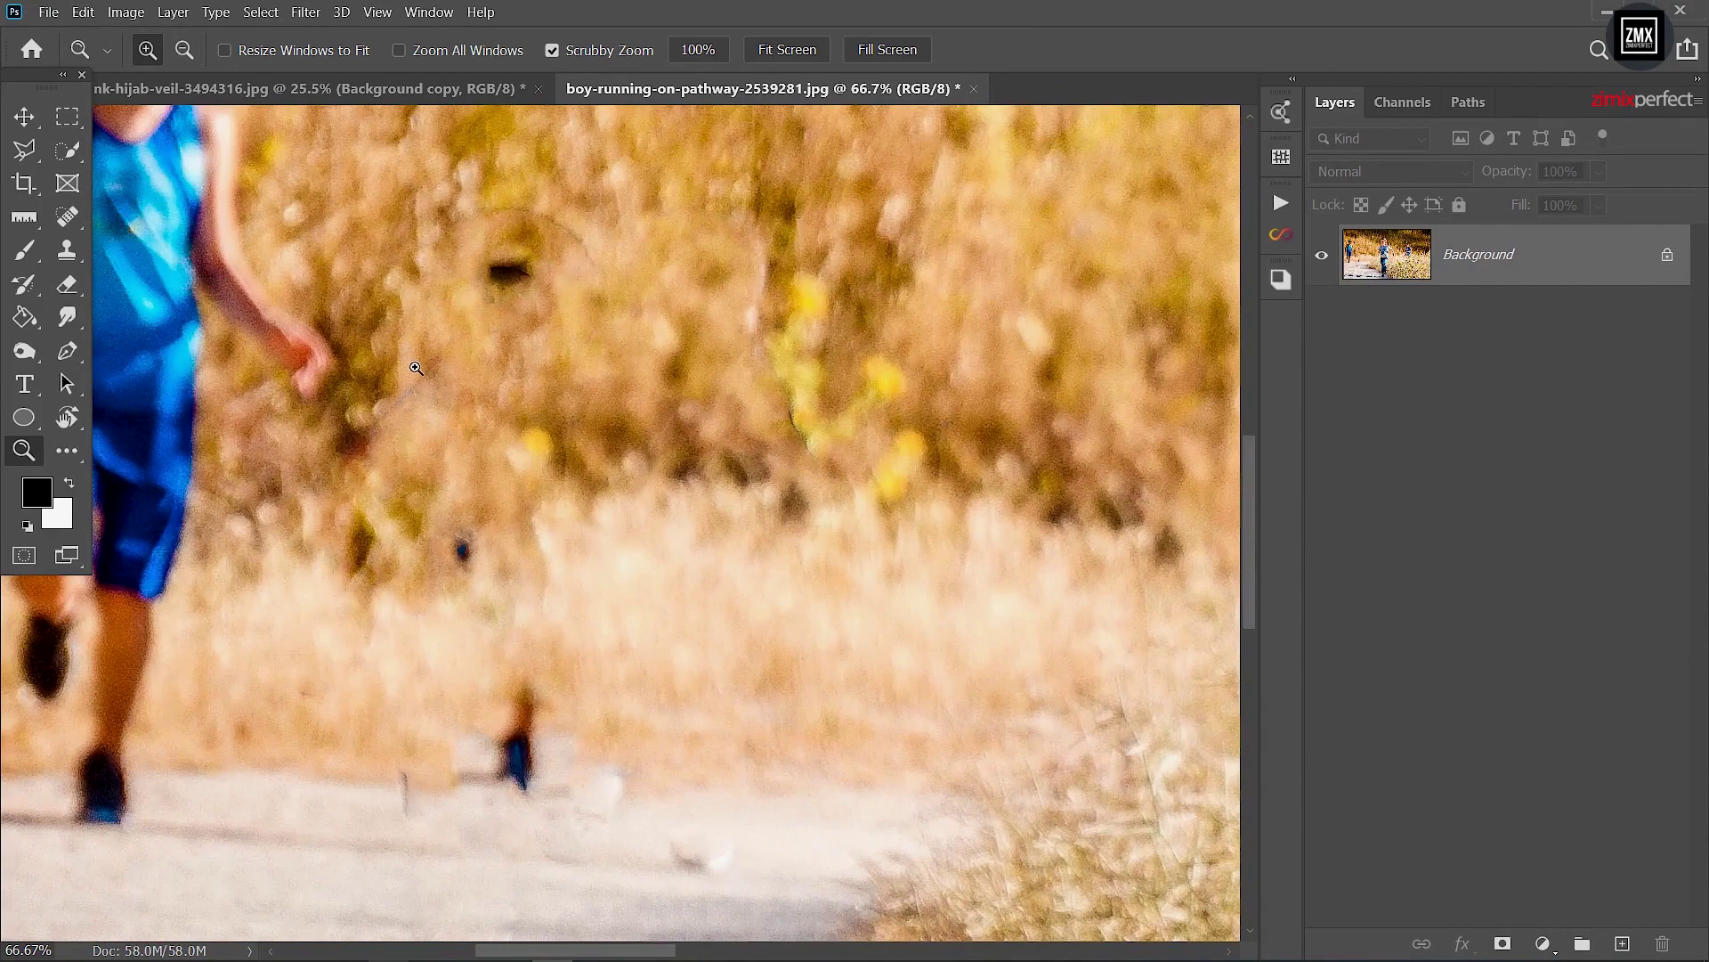
pyautogui.press('s')
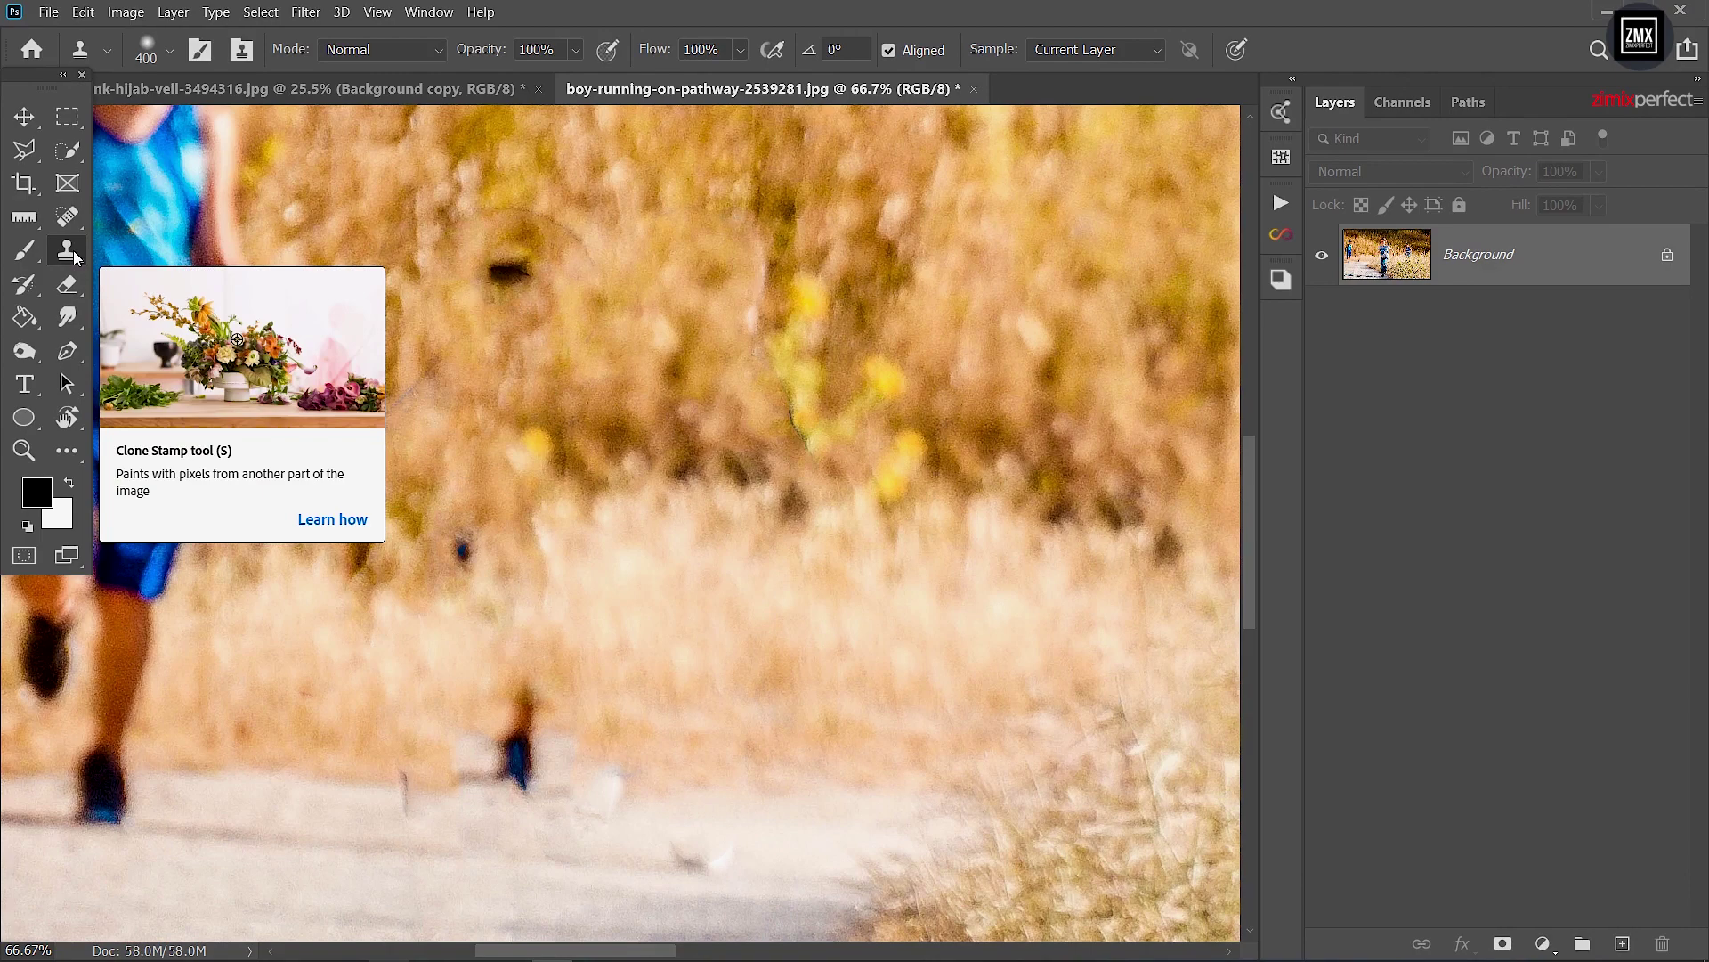
pyautogui.moveTo(489, 286); pyautogui.dragTo(507, 306)
pyautogui.press('[')
pyautogui.press('[')
pyautogui.press('[')
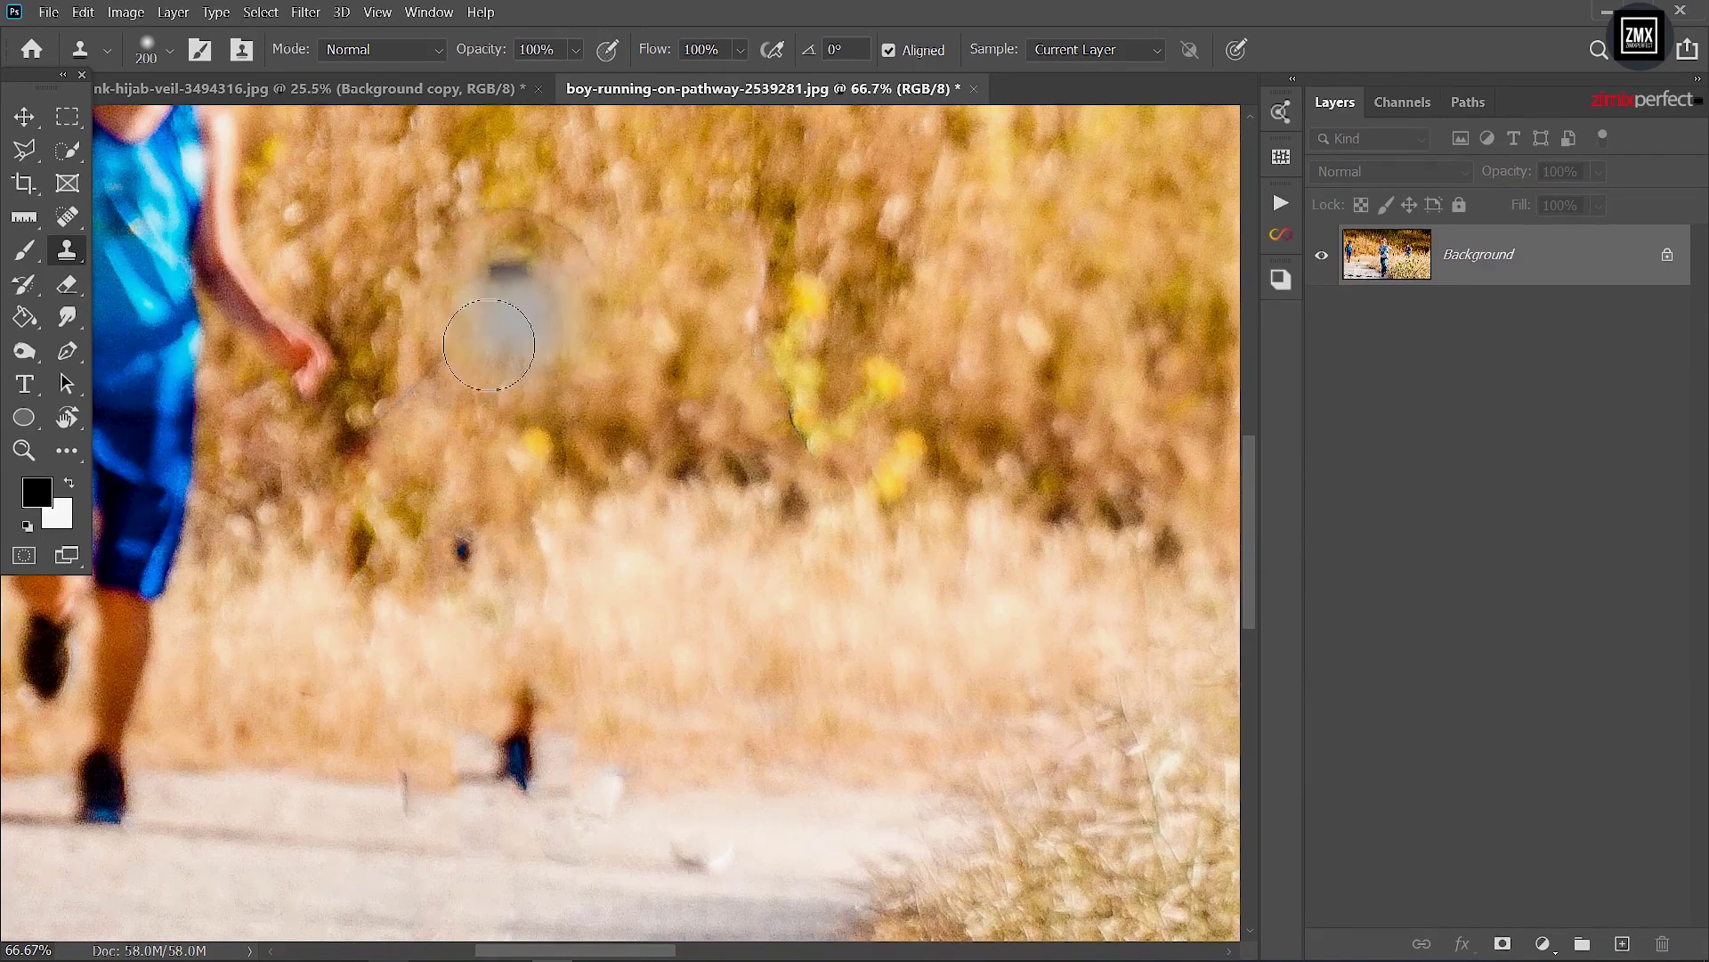
pyautogui.press('[')
pyautogui.press('[')
pyautogui.hotkey('ctrl', 'z')
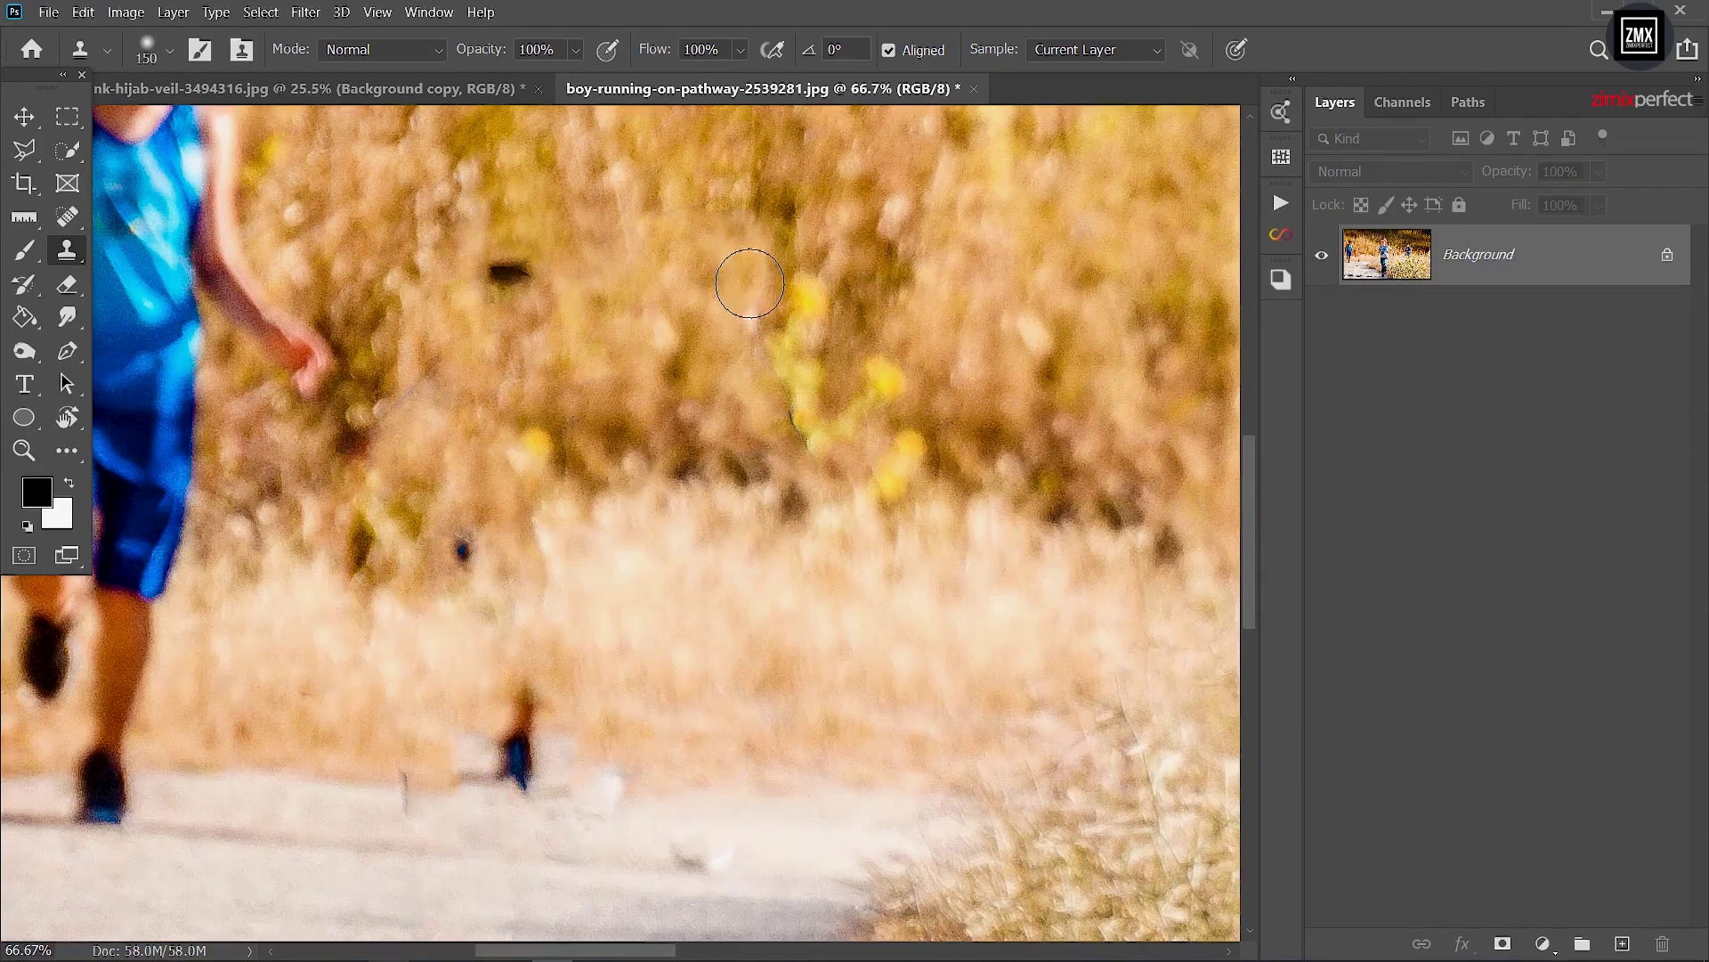
pyautogui.scroll(-2, 687, 285)
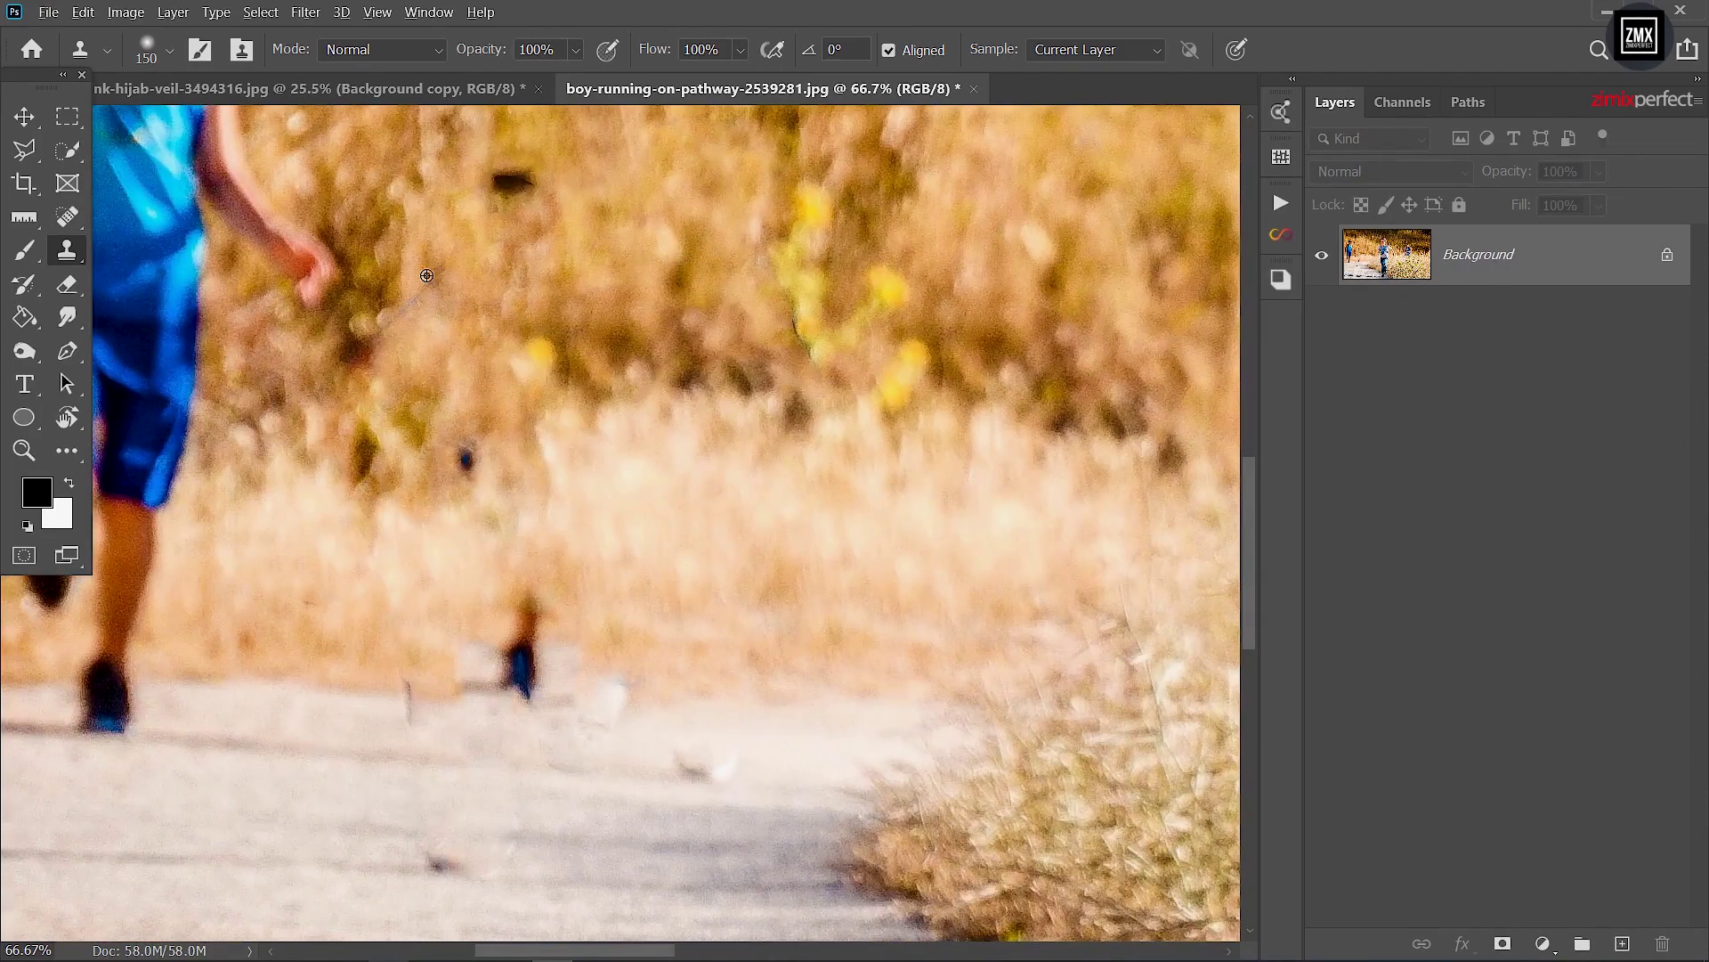
pyautogui.moveTo(425, 232); pyautogui.dragTo(421, 286)
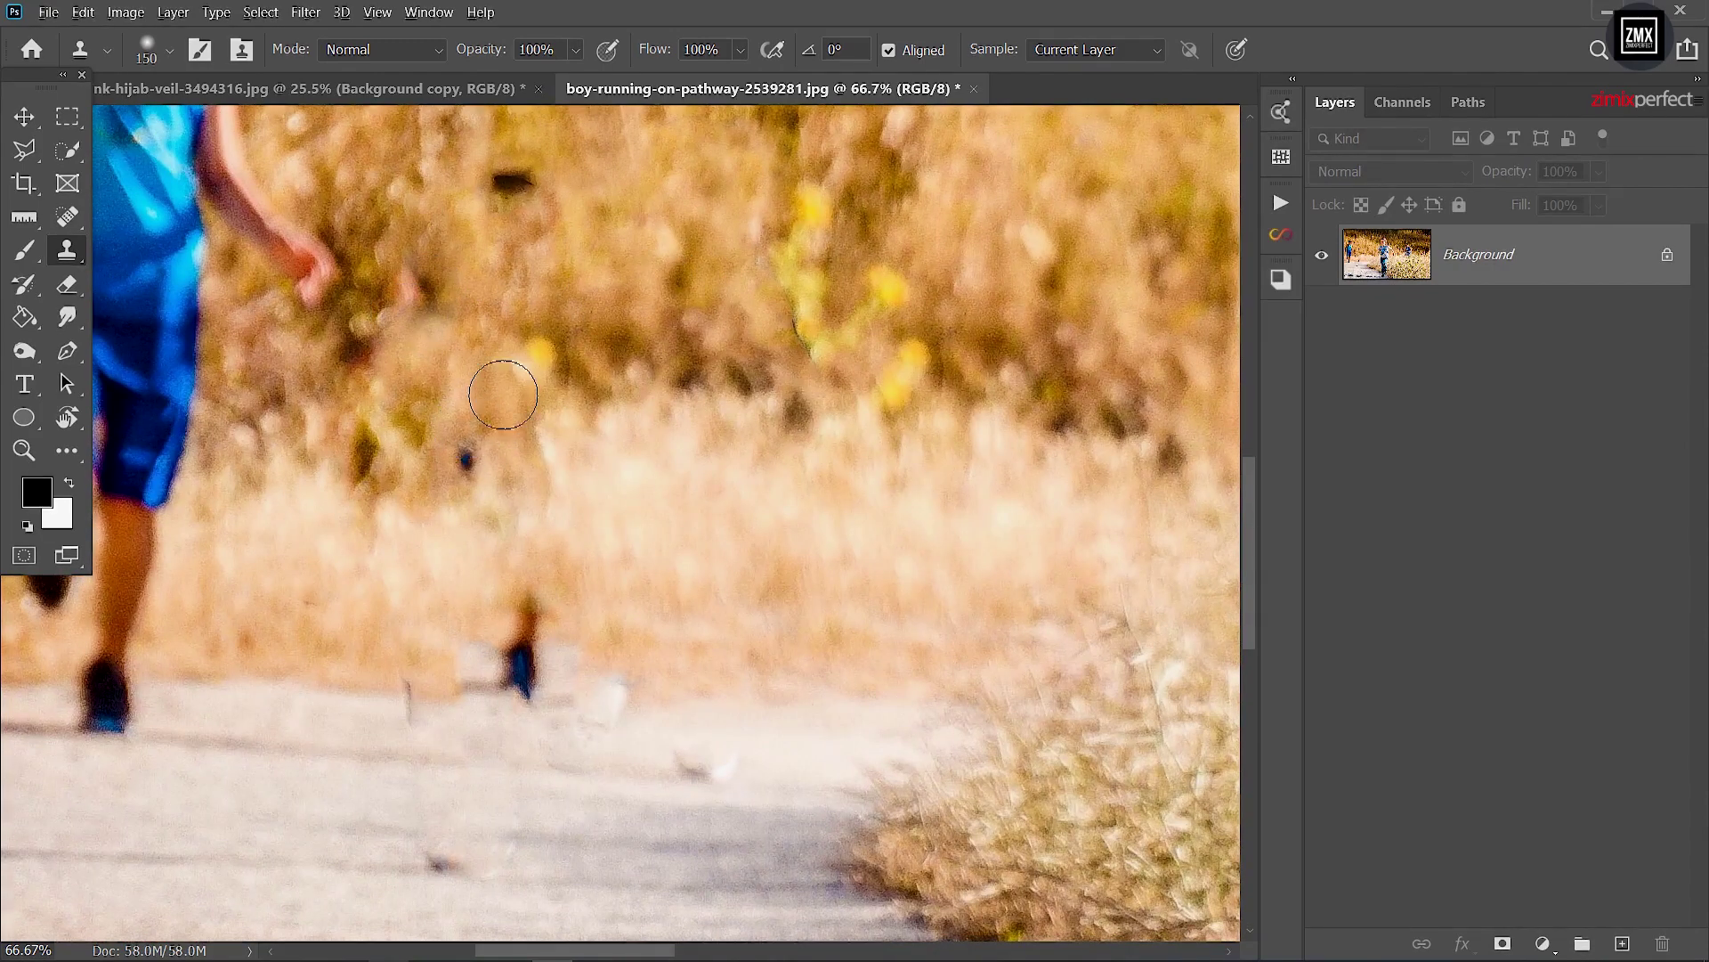
pyautogui.hotkey('ctrl', 'z')
pyautogui.hotkey('ctrl', 'shift', 'z')
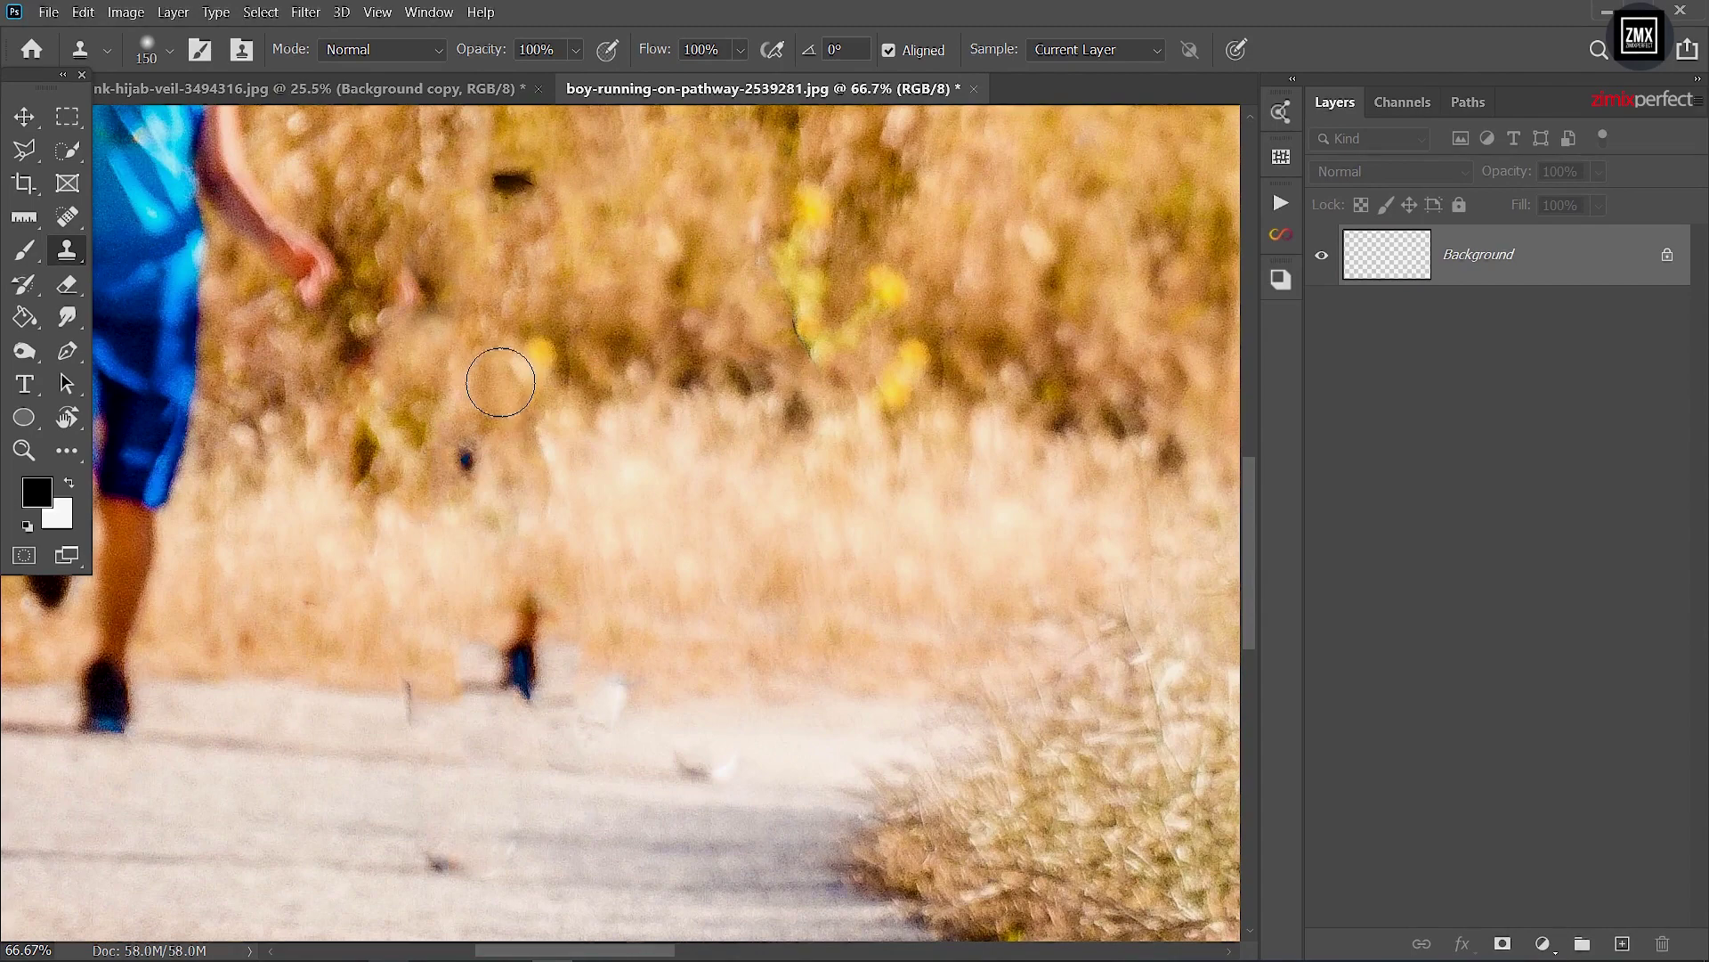
# Step: Zoom out and fit the whole running-boy photo on screen to review it
pyautogui.press('z')
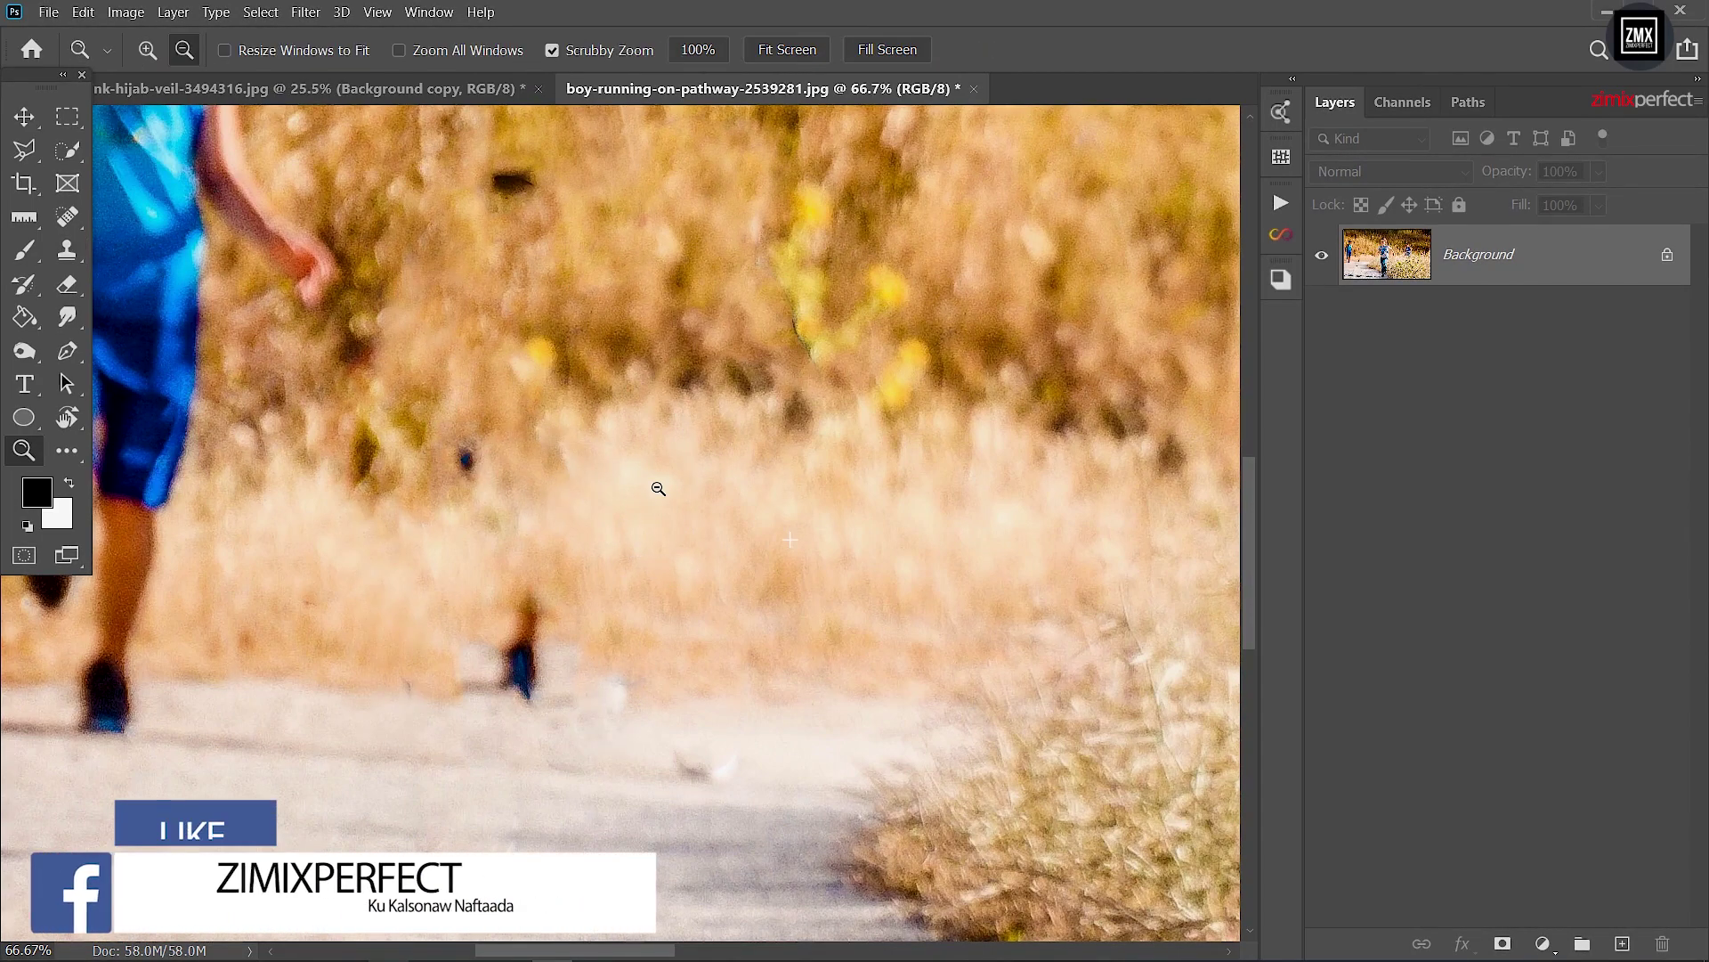
pyautogui.keyDown('alt'); pyautogui.click(659, 489); pyautogui.keyUp('alt')
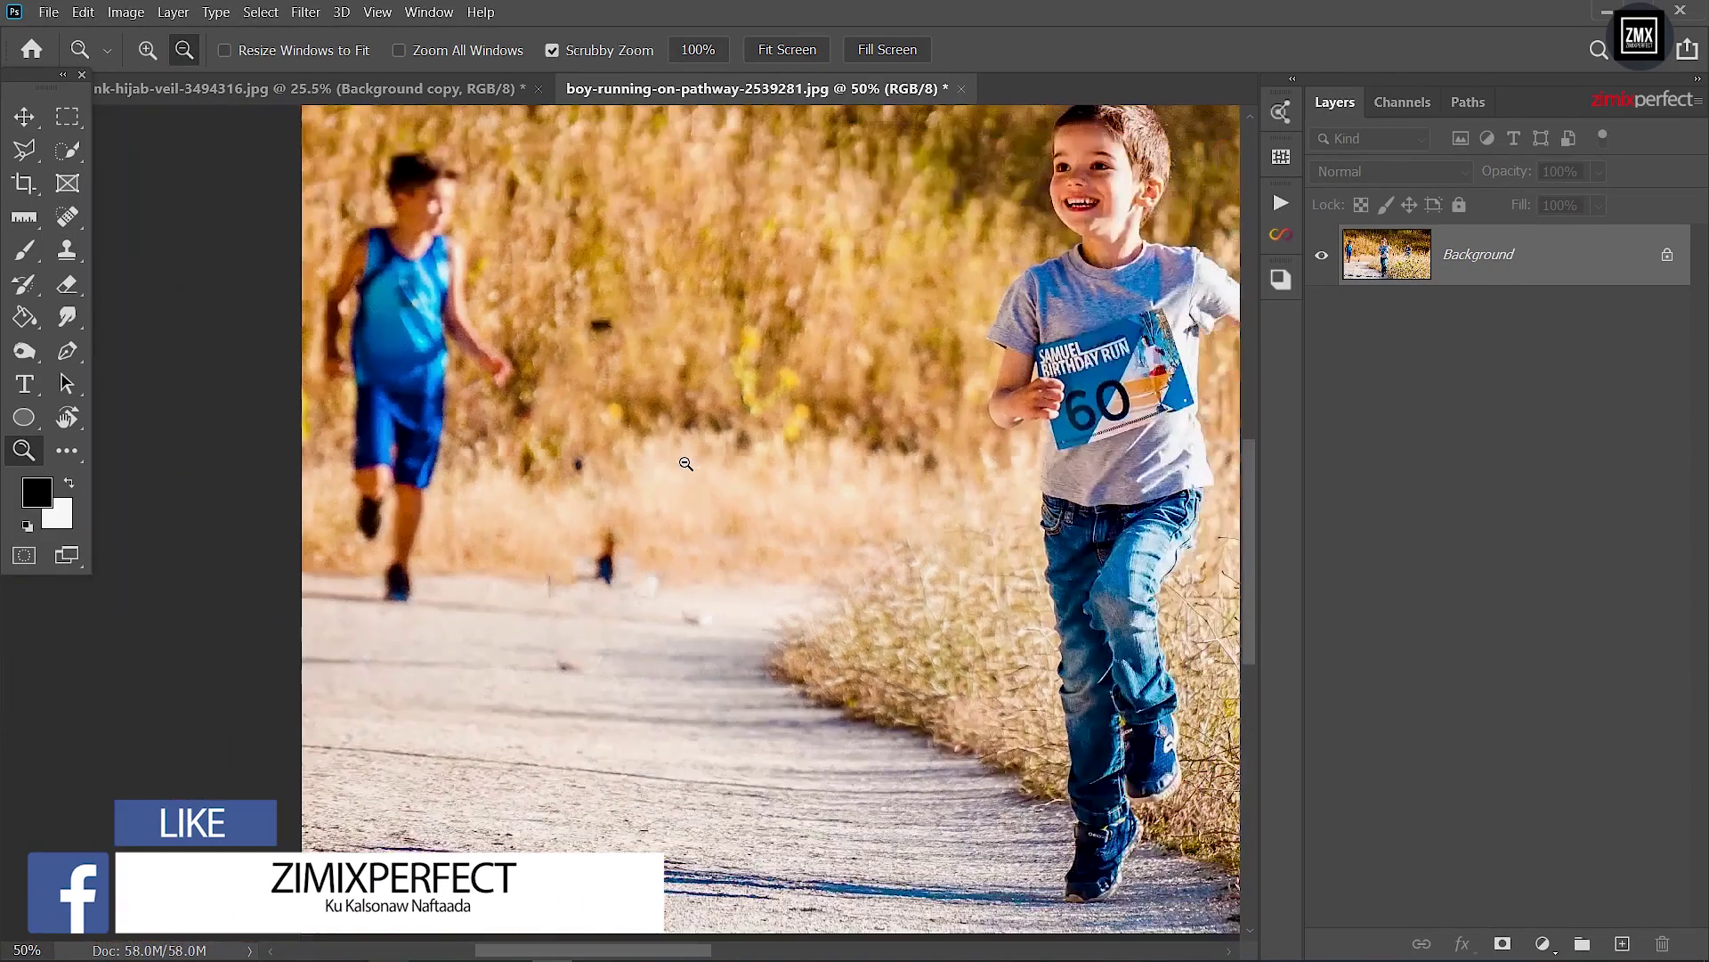
pyautogui.click(492, 611)
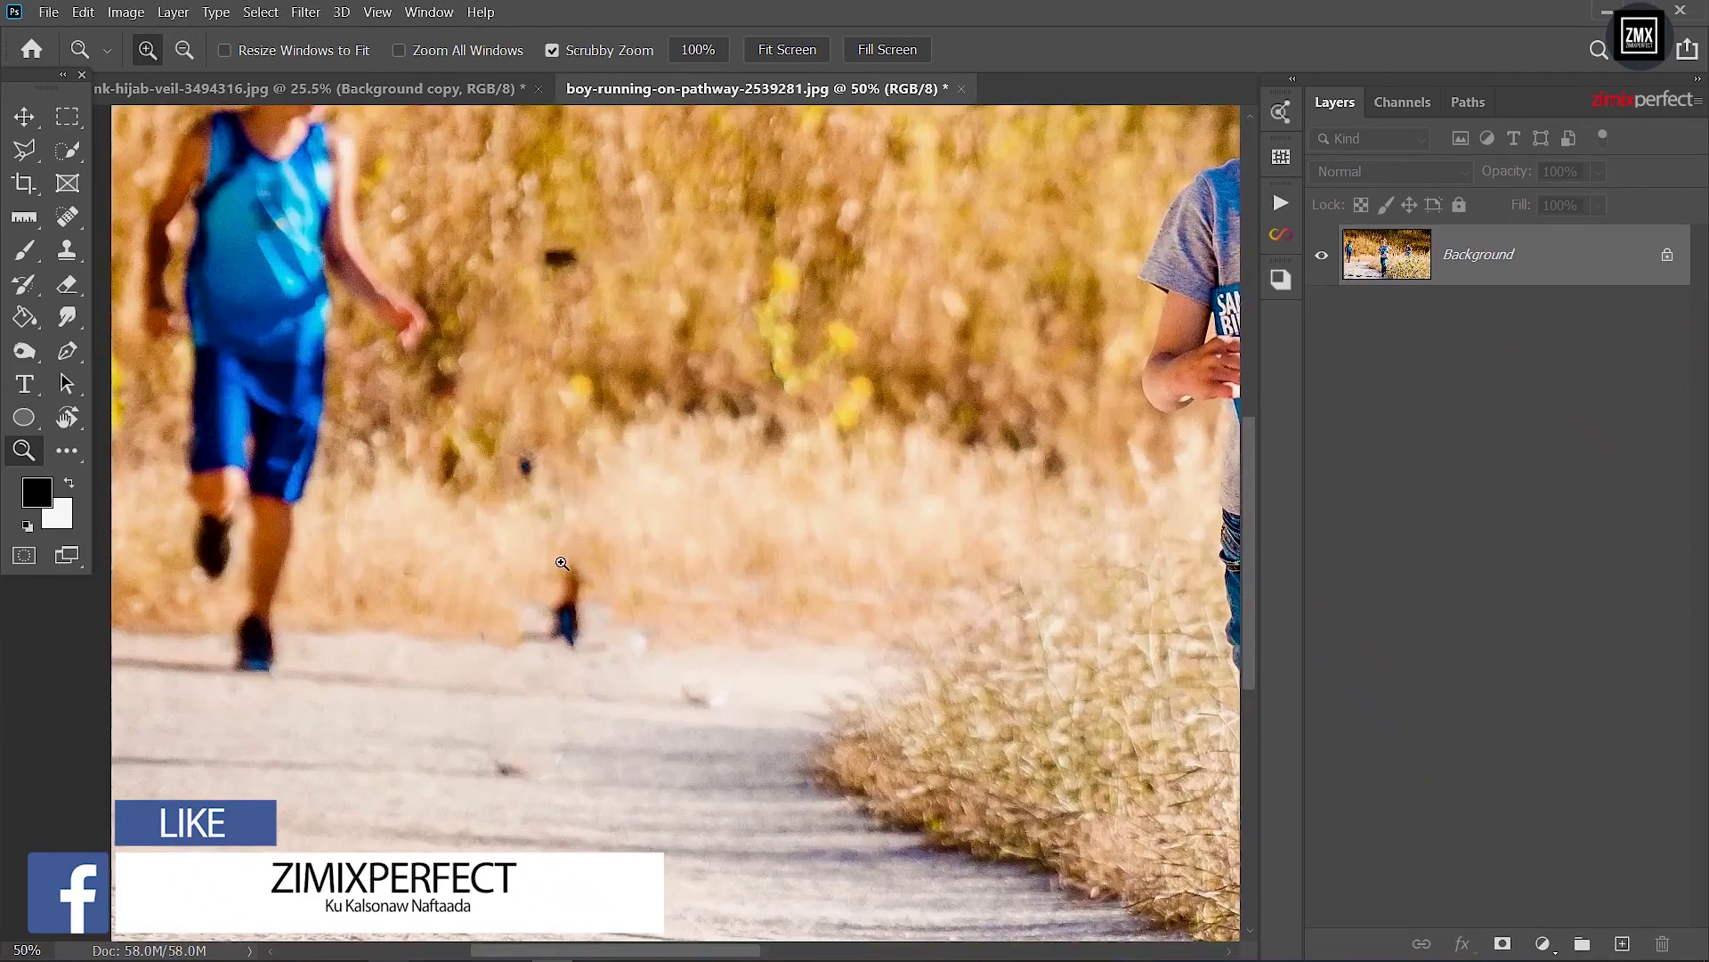
pyautogui.press('s')
pyautogui.keyDown('alt'); pyautogui.click(493, 612); pyautogui.keyUp('alt')
pyautogui.rightClick(436, 566)
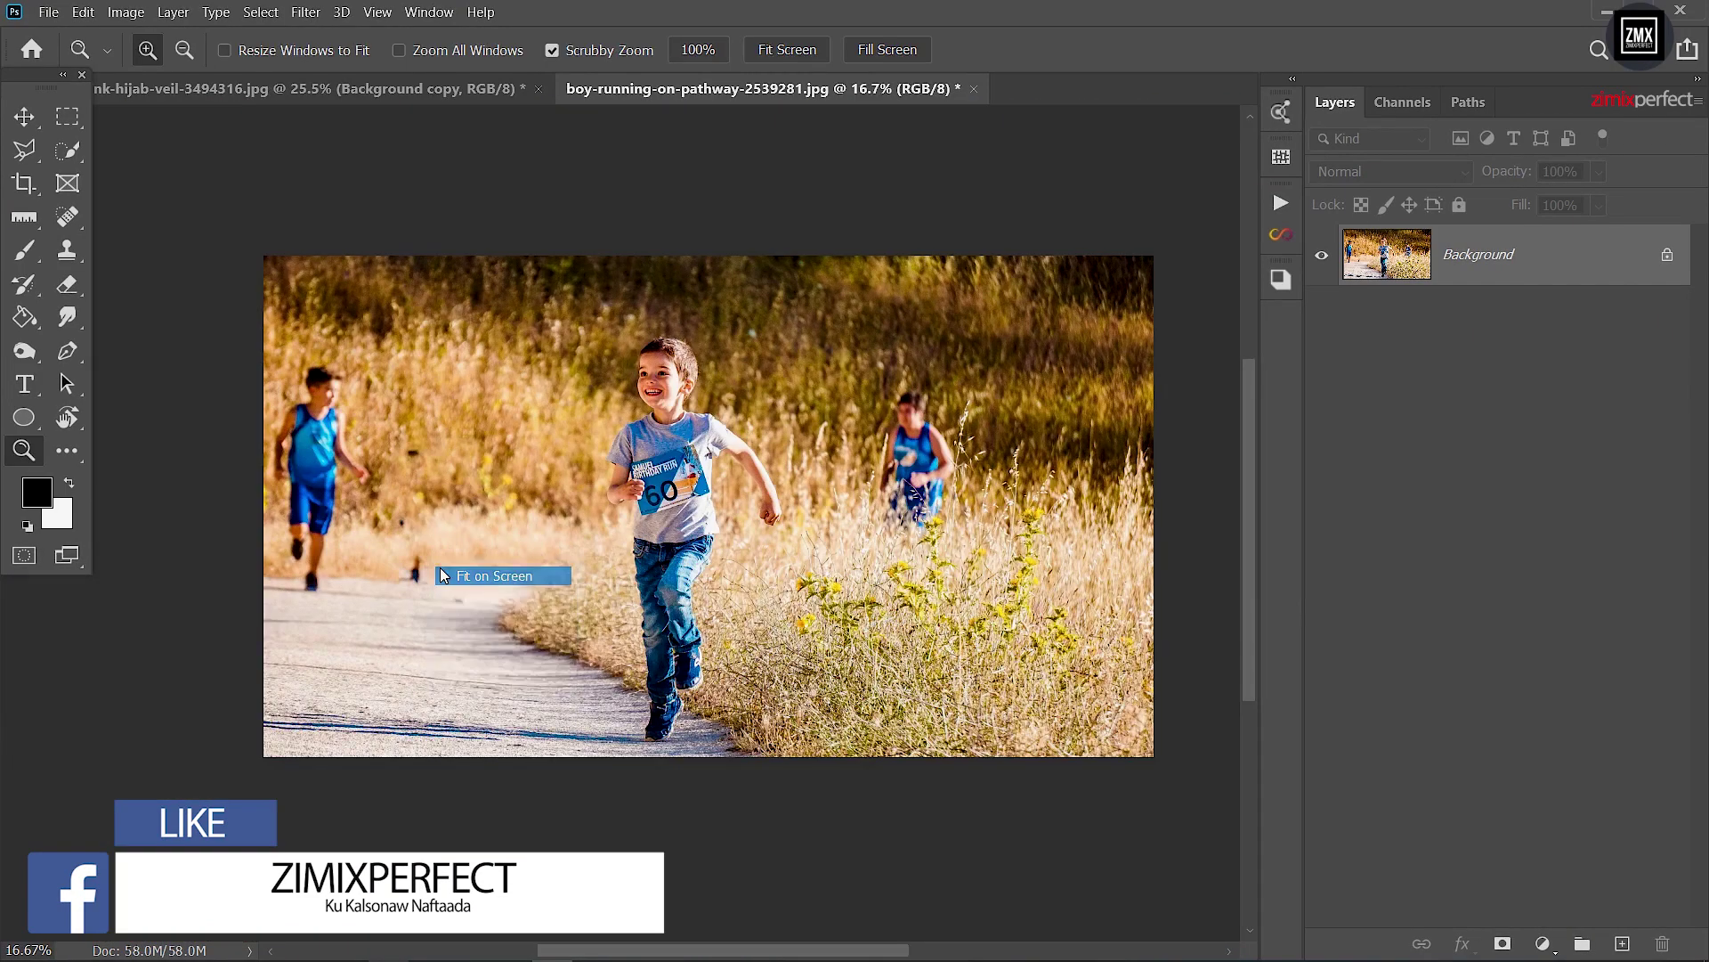
pyautogui.click(463, 574)
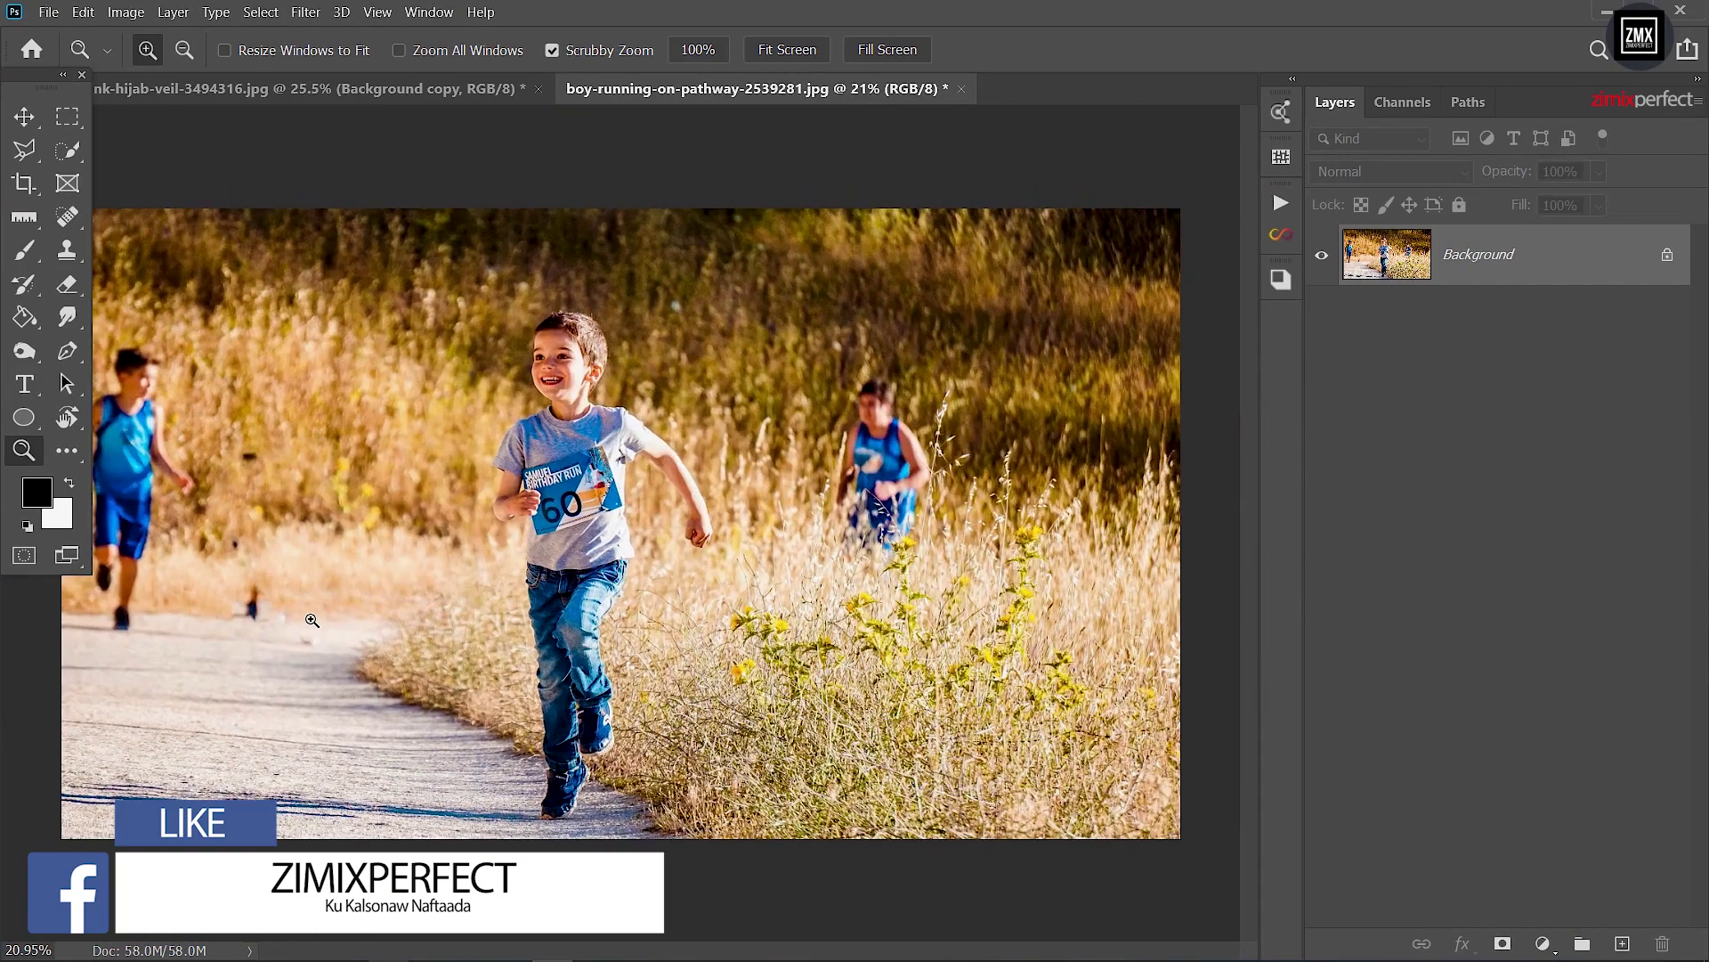